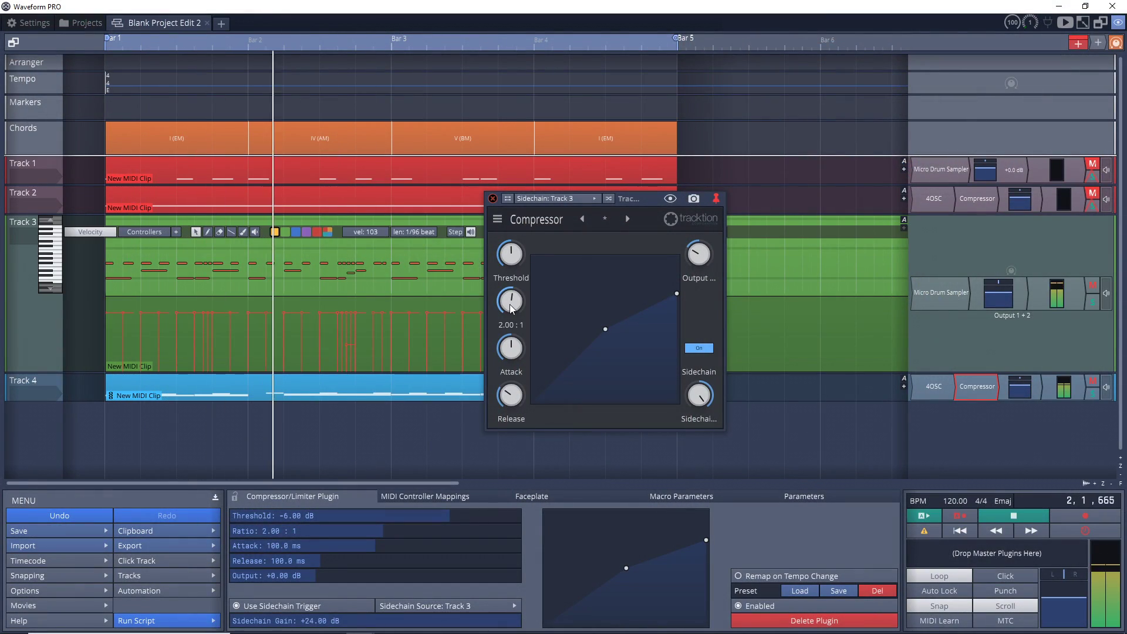
Step: Shorten the Compressor's attack, drop its threshold to about -8.8 dB and cut release to 107 ms
drag(510, 348, 508, 377)
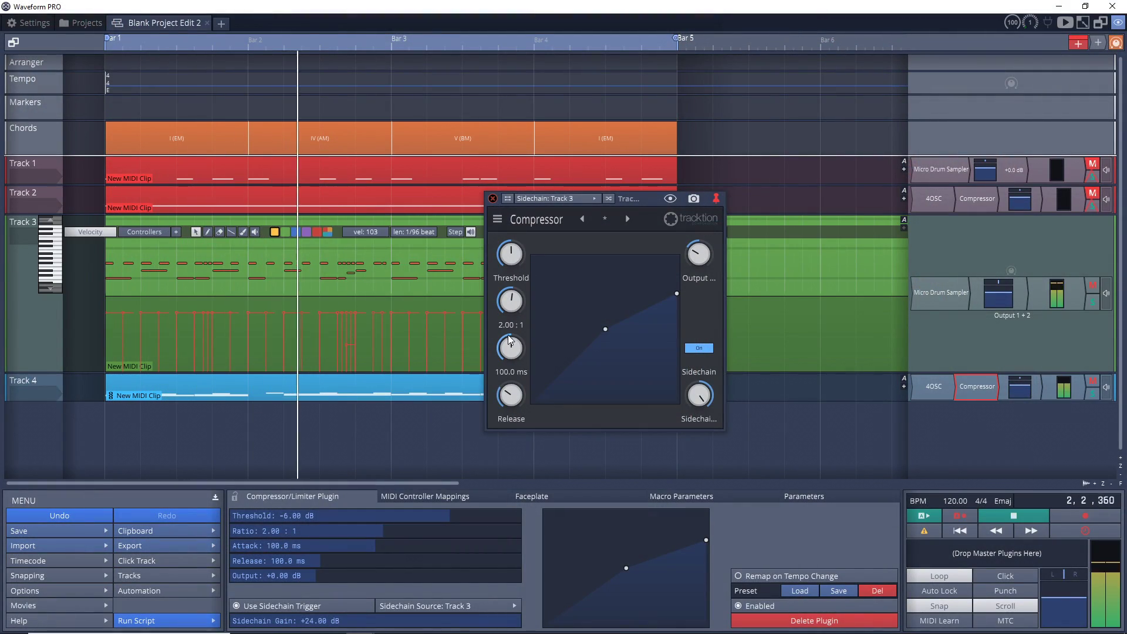
drag(508, 344, 507, 375)
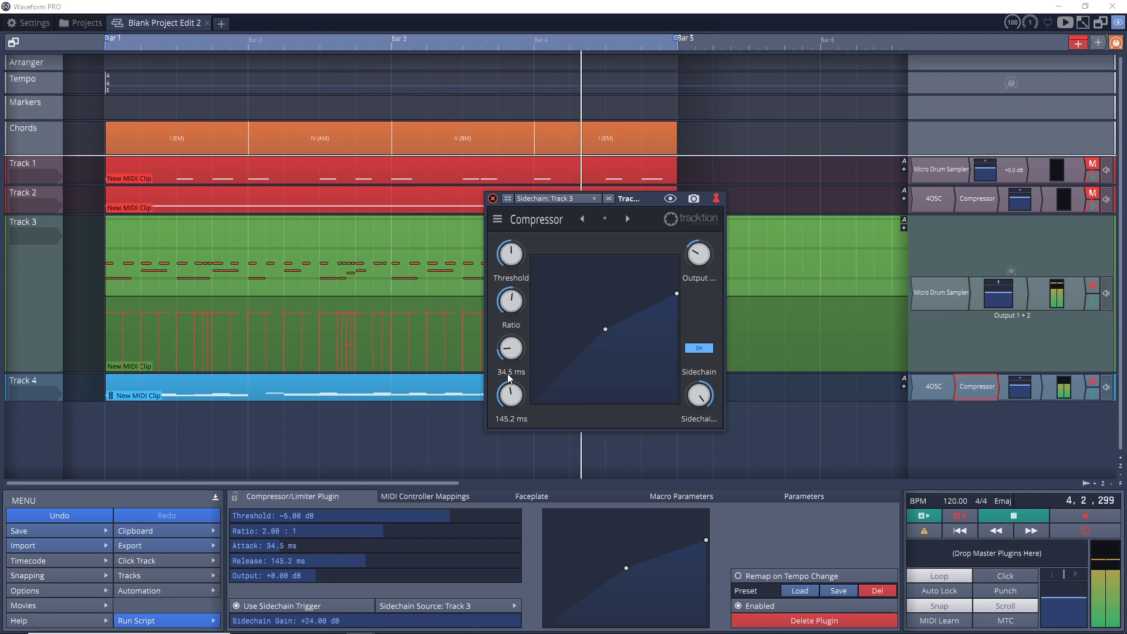
drag(501, 268, 506, 351)
drag(510, 396, 512, 409)
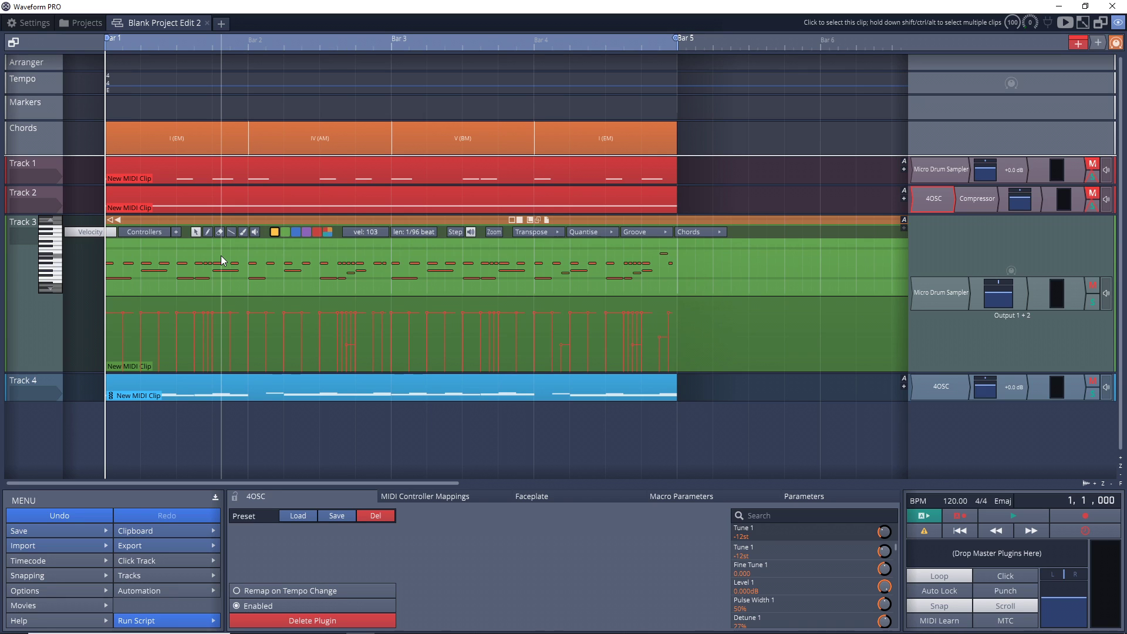
click(27, 22)
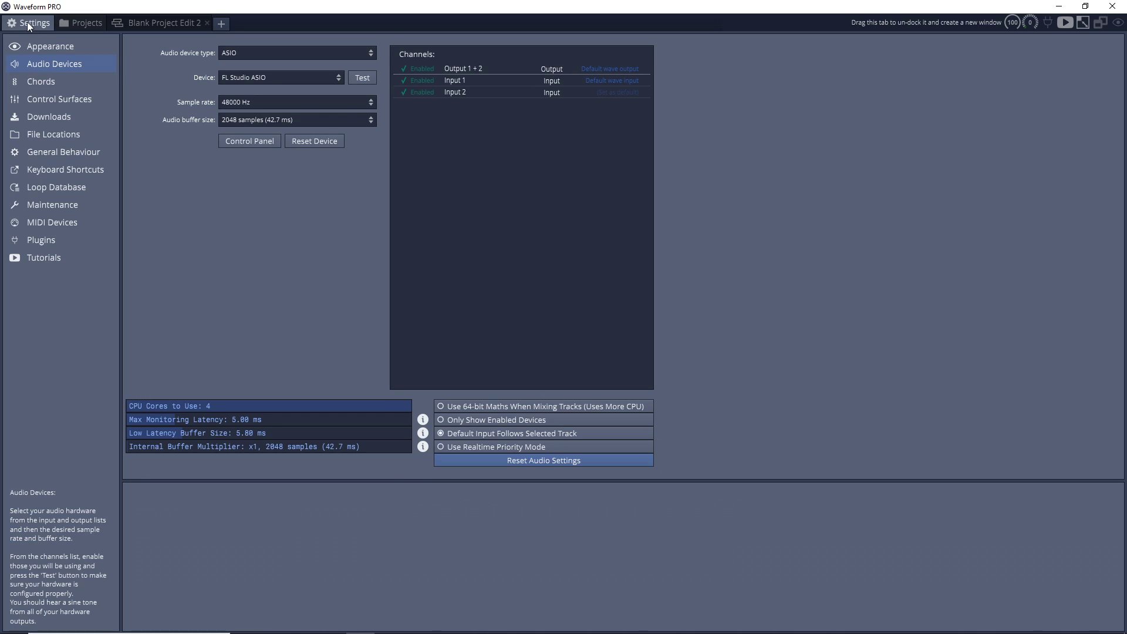
click(41, 240)
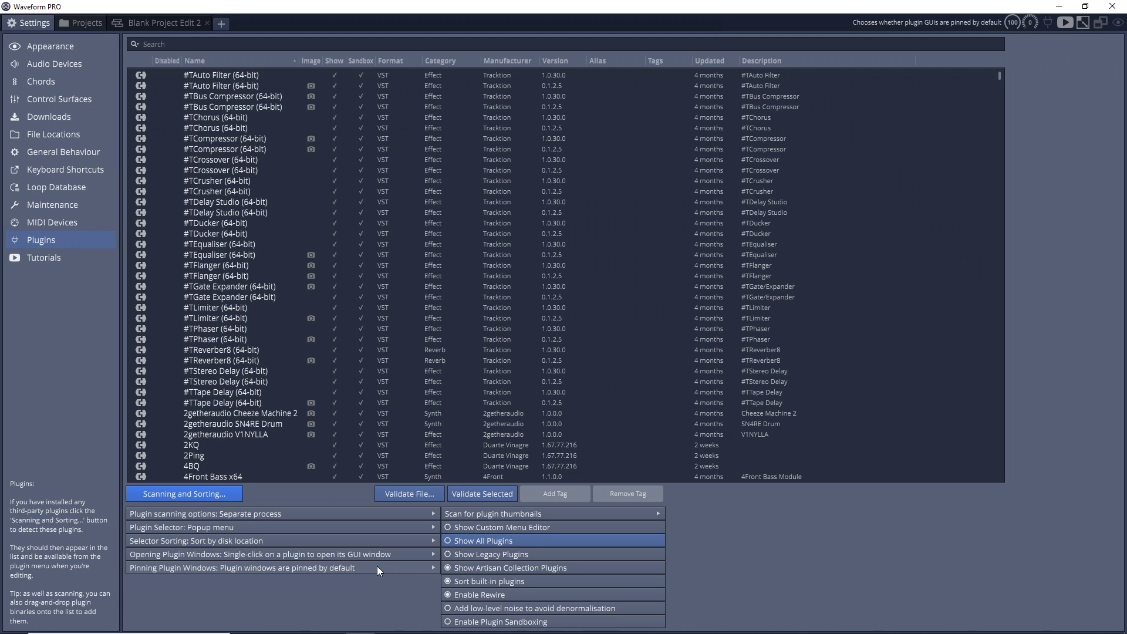
key(ctrl+Tab)
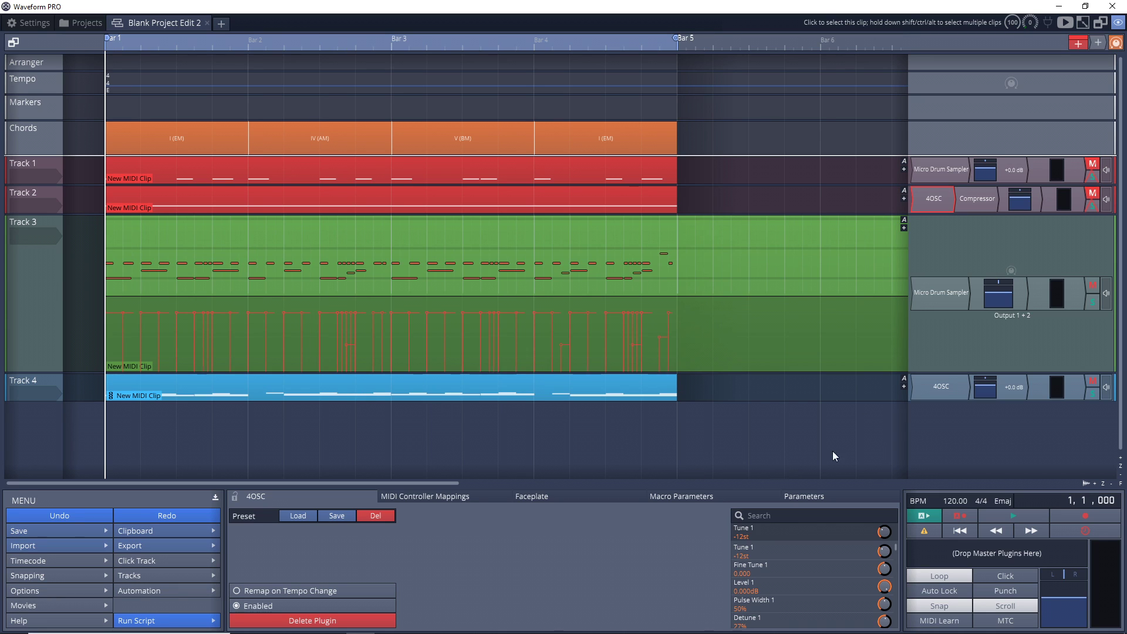
Step: Inspect Track 3's Micro Drum Sampler and Track 4's 4OSC, then open Track 3's drum clip for note editing
double_click(936, 295)
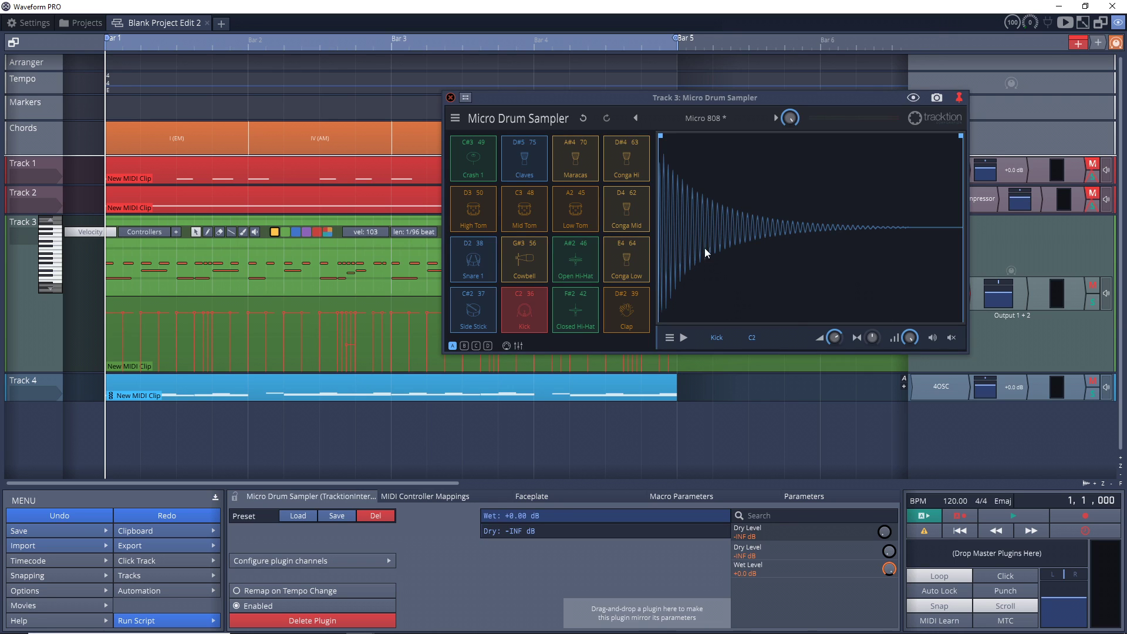
click(449, 97)
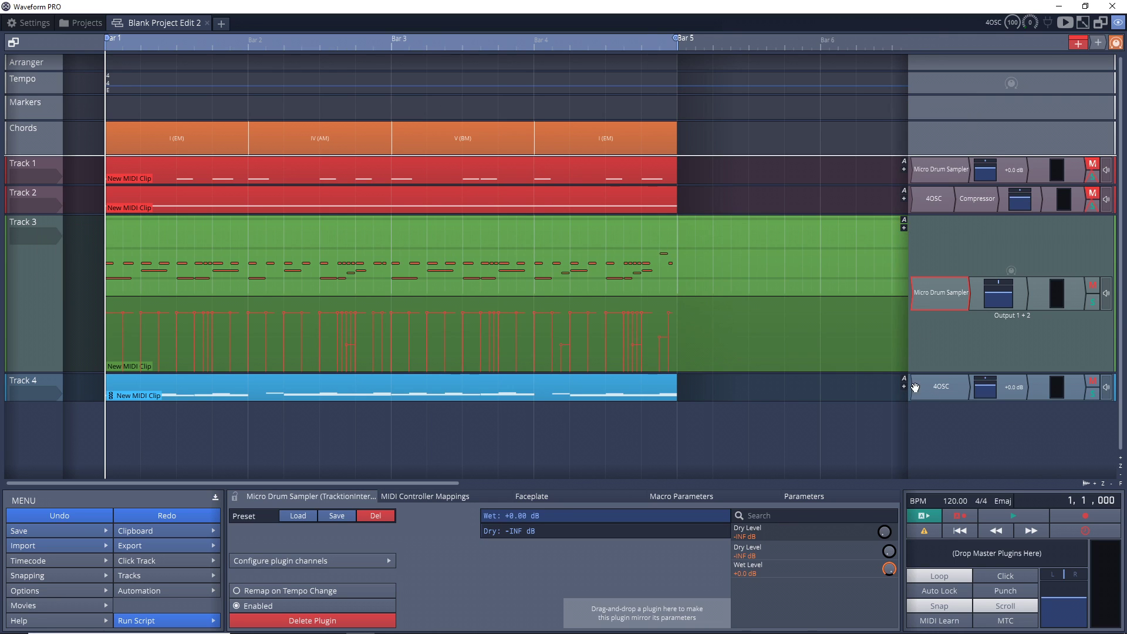
double_click(940, 390)
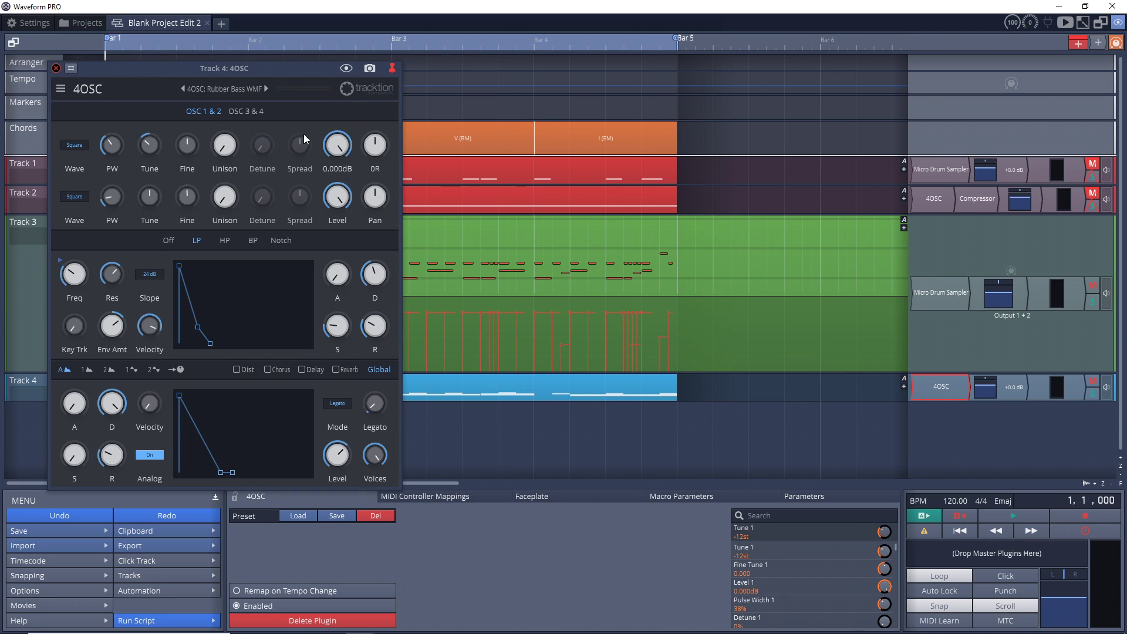
click(56, 68)
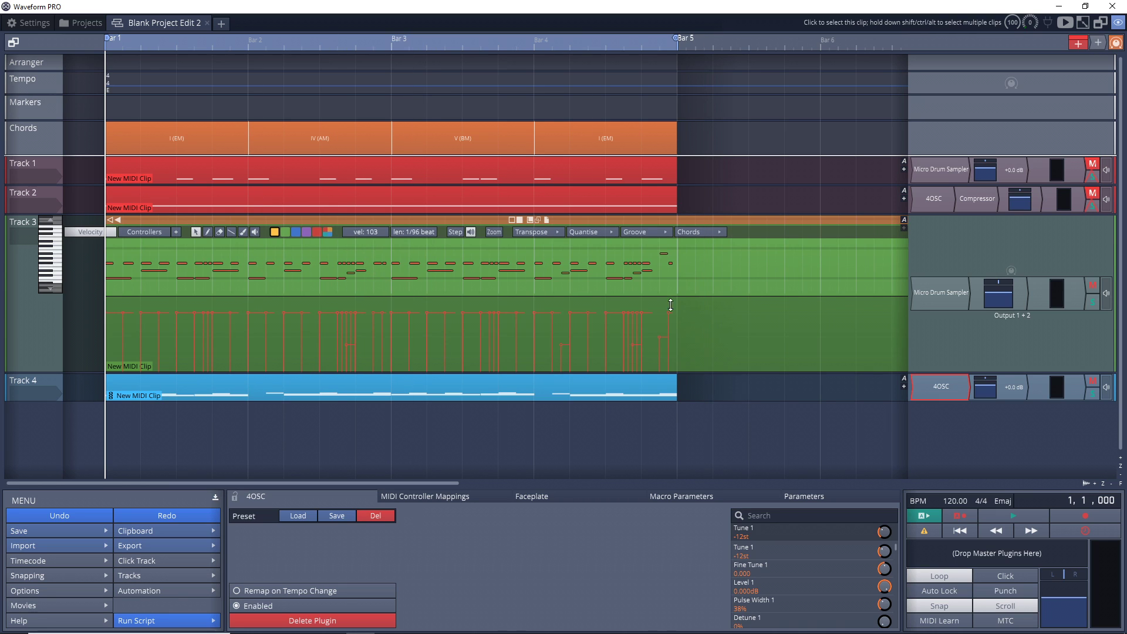
double_click(411, 328)
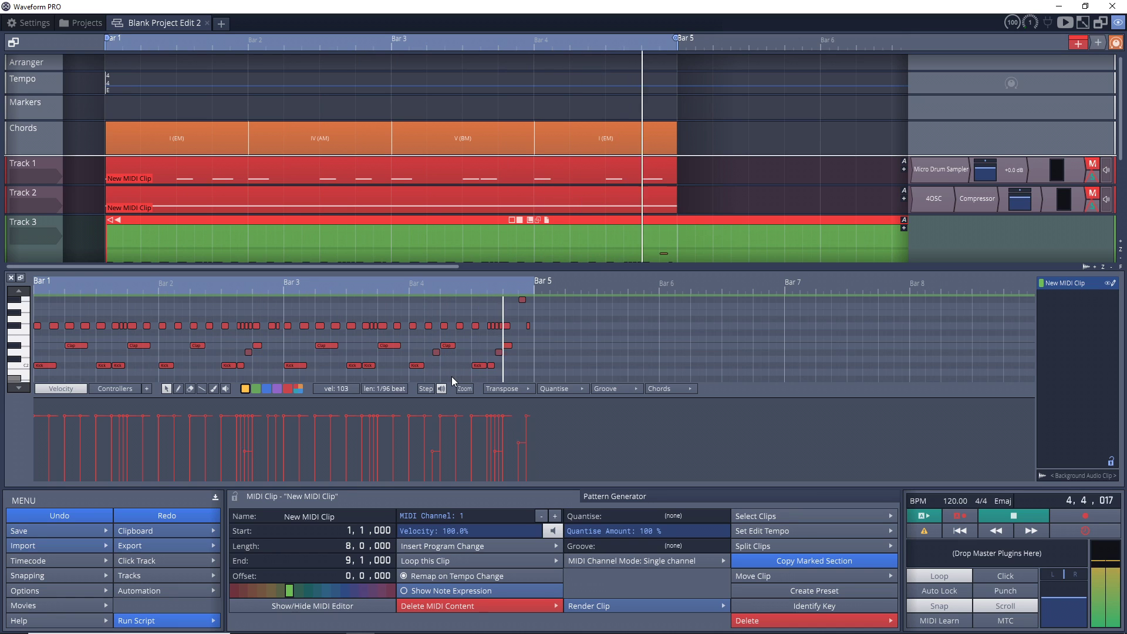
Step: Stop playback, solo Track 4 and audition its 4OSC clip in the note editor
key(space)
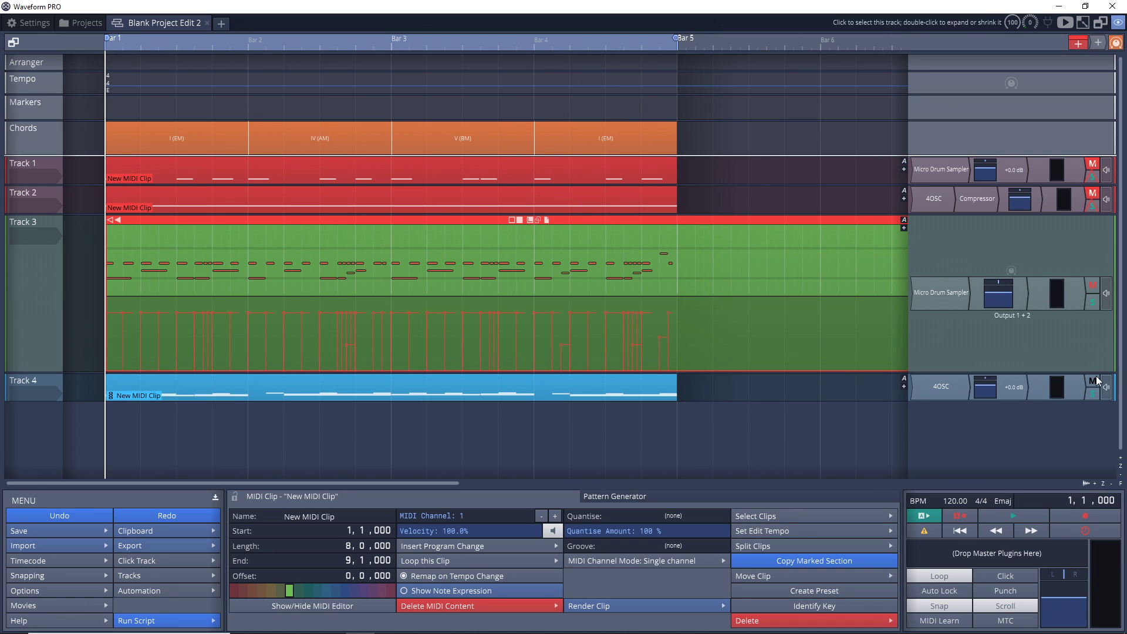
click(1093, 393)
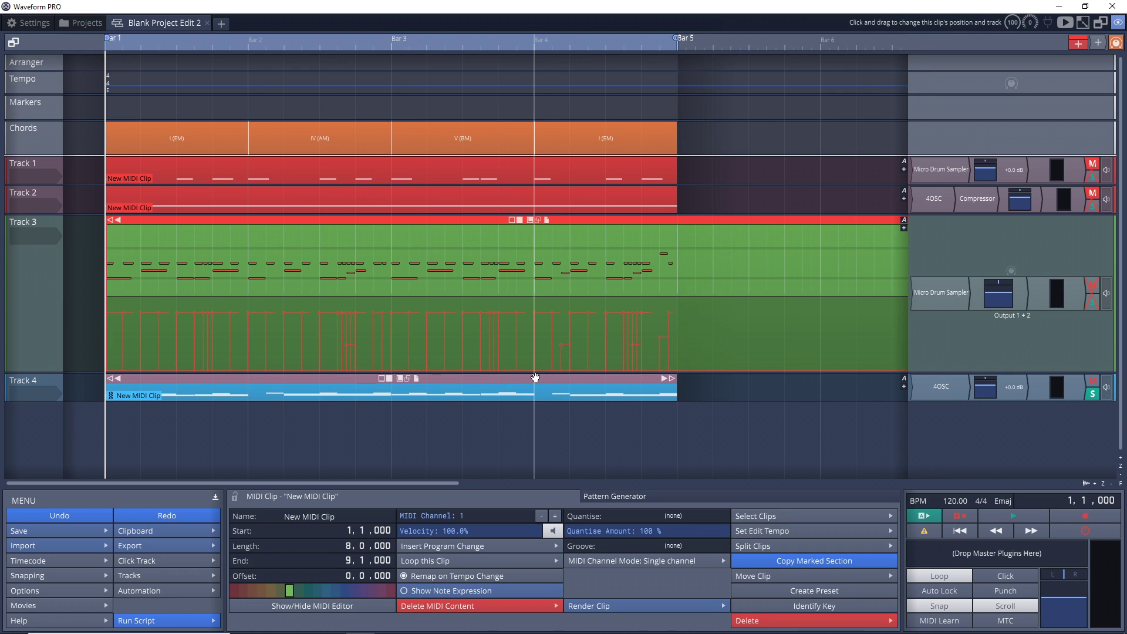
double_click(576, 392)
key(space)
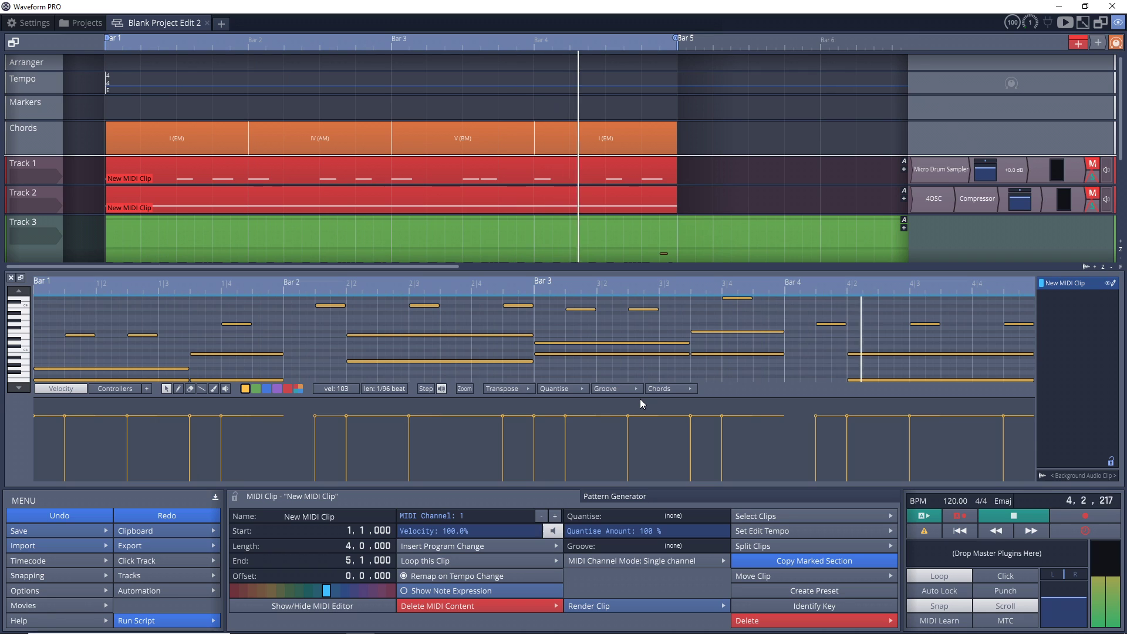
key(space)
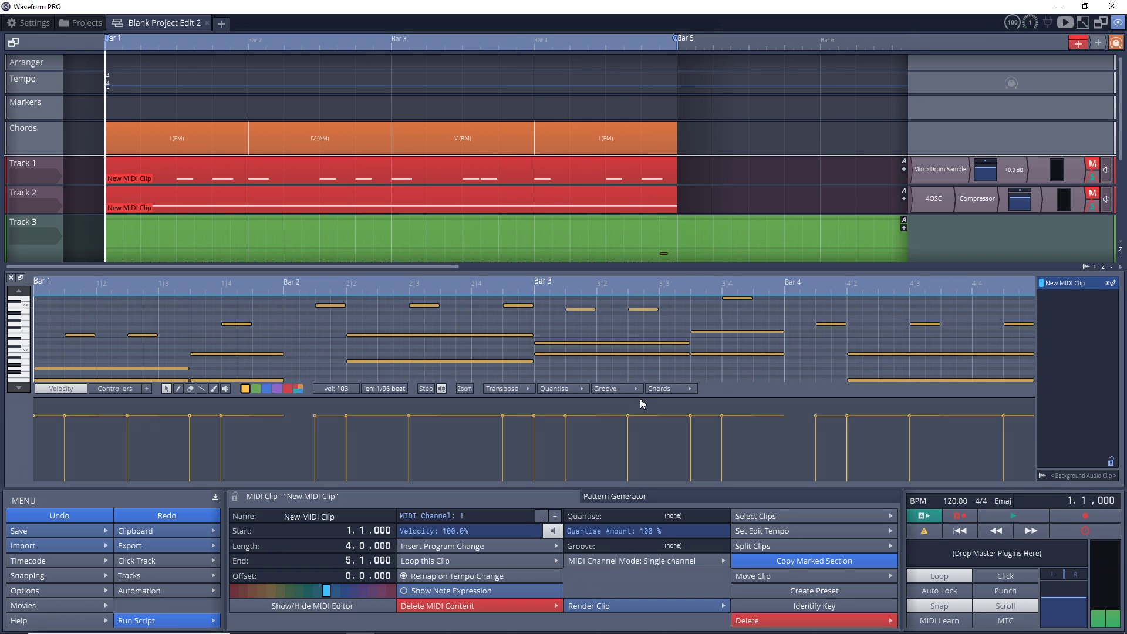
Step: Close the note editor and play the soloed Track 4 from bar 1
click(20, 277)
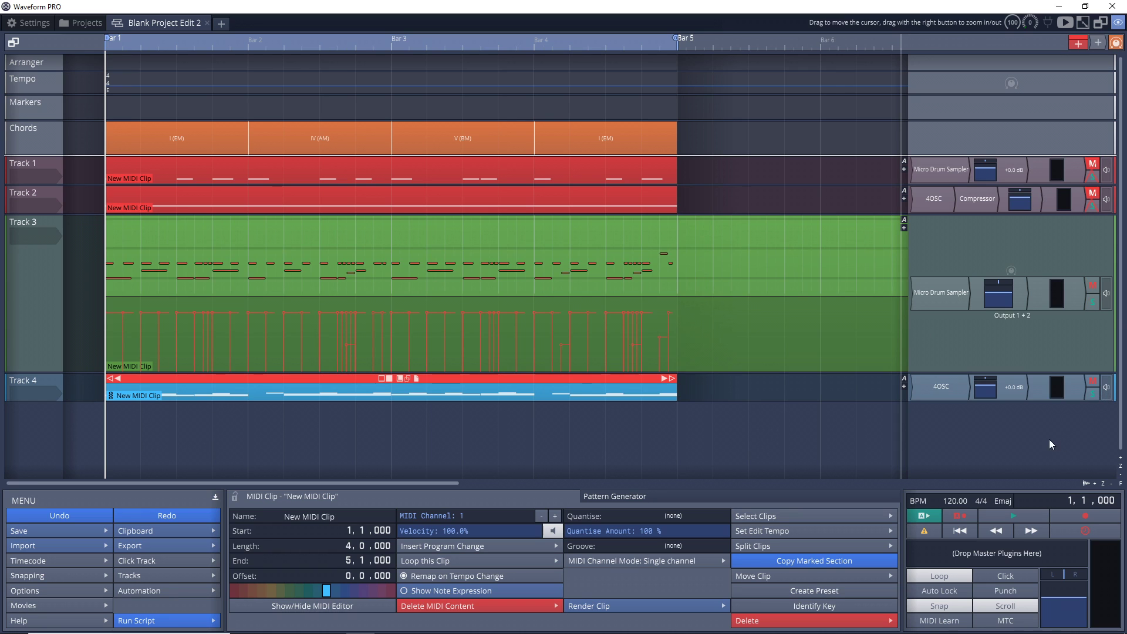
key(space)
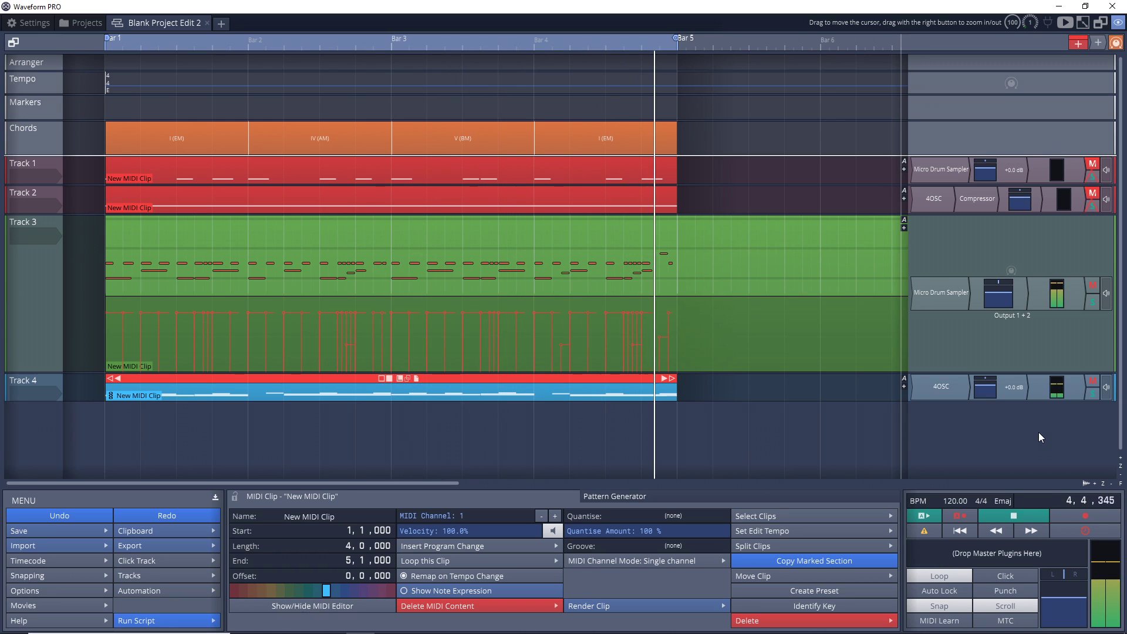
key(space)
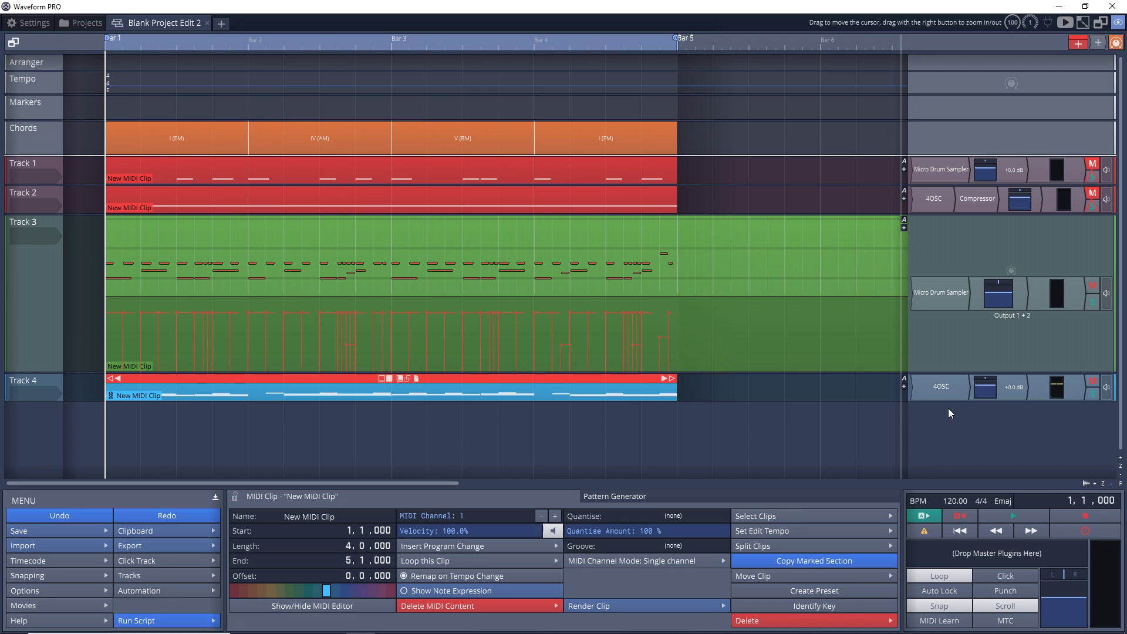
Step: Insert a Compressor/Limiter from Waveform Plugins > Effects on Track 4, before its 4OSC synth
click(949, 408)
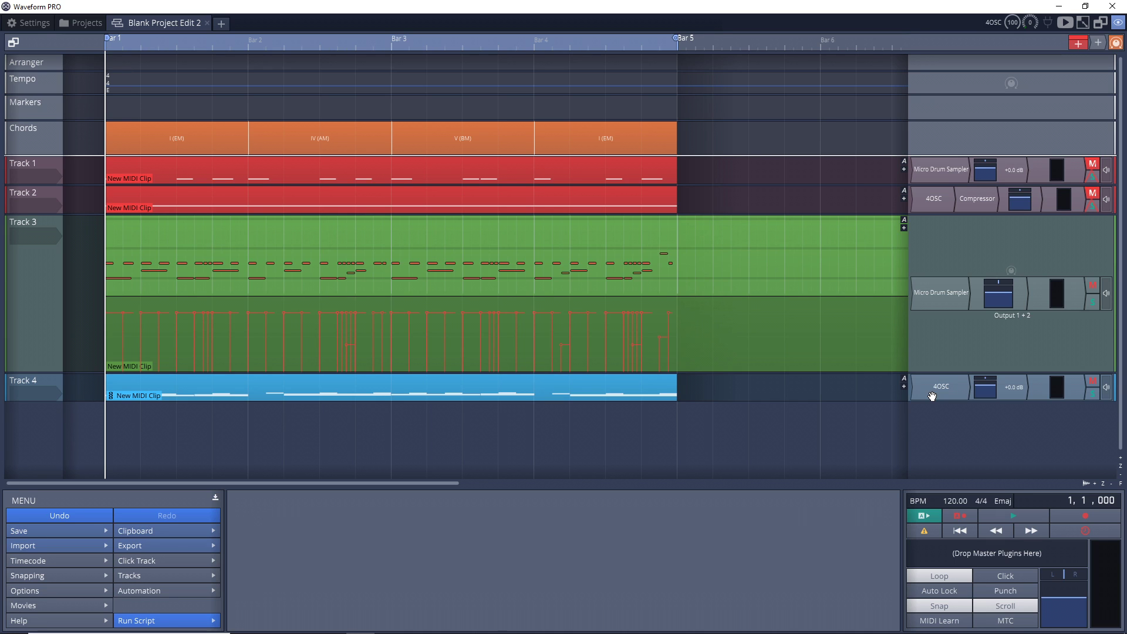
click(932, 394)
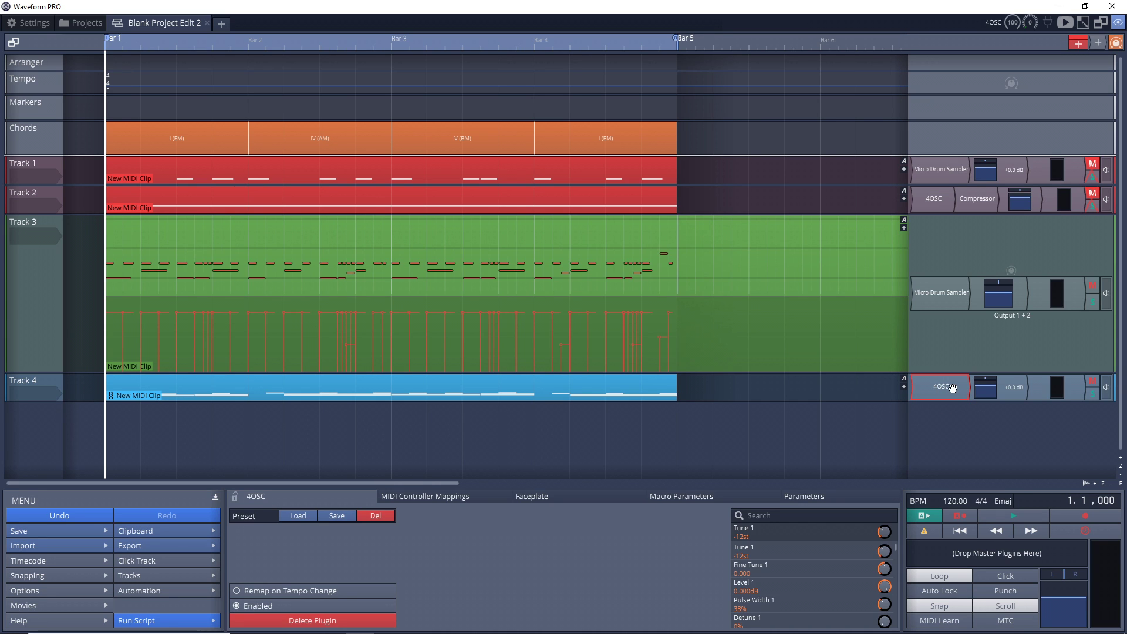
right_click(940, 388)
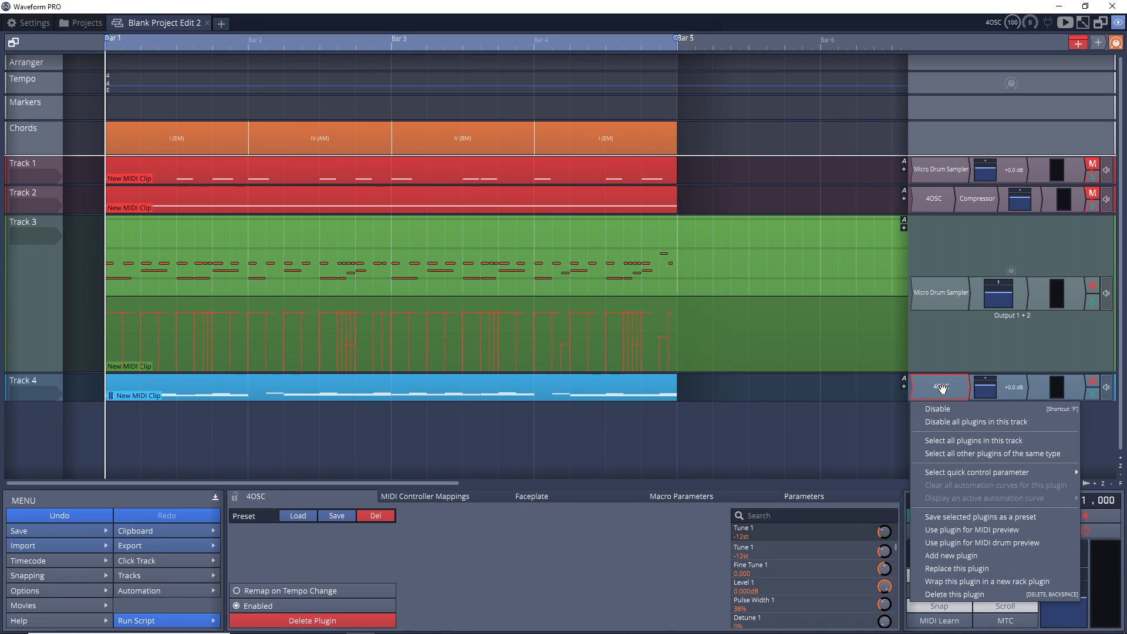
click(951, 555)
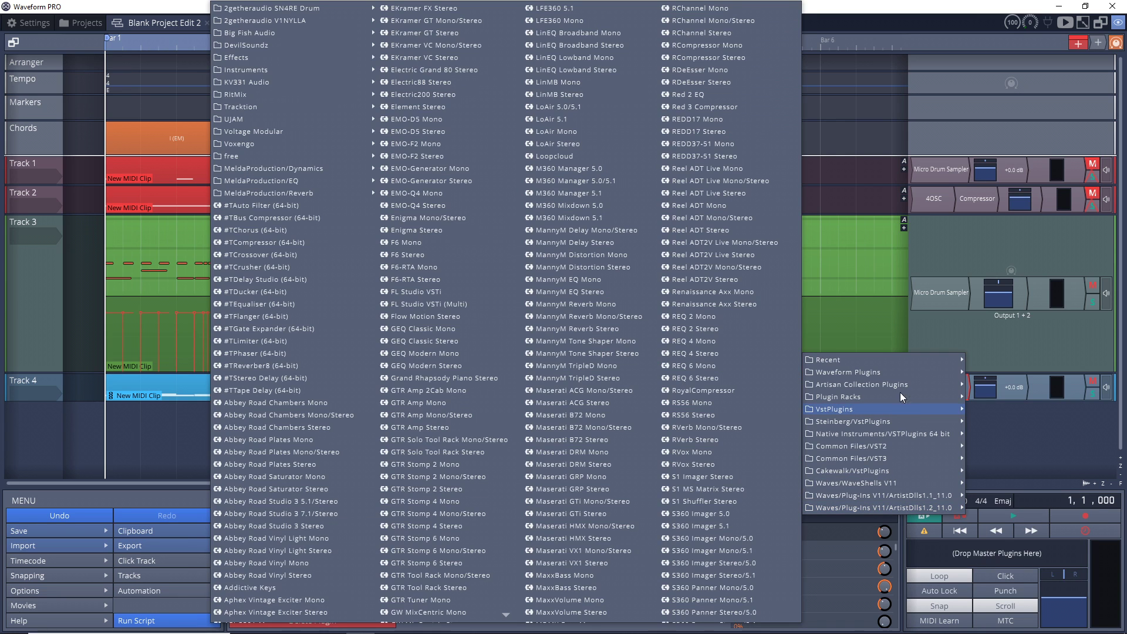
mouse_move(889, 375)
mouse_move(984, 346)
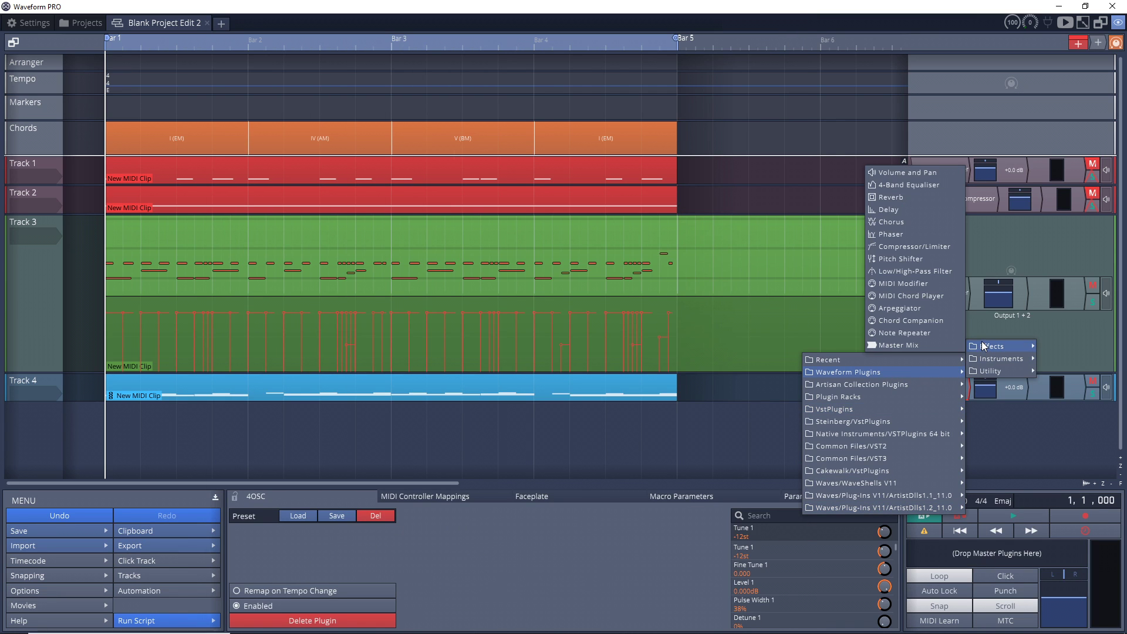
click(921, 246)
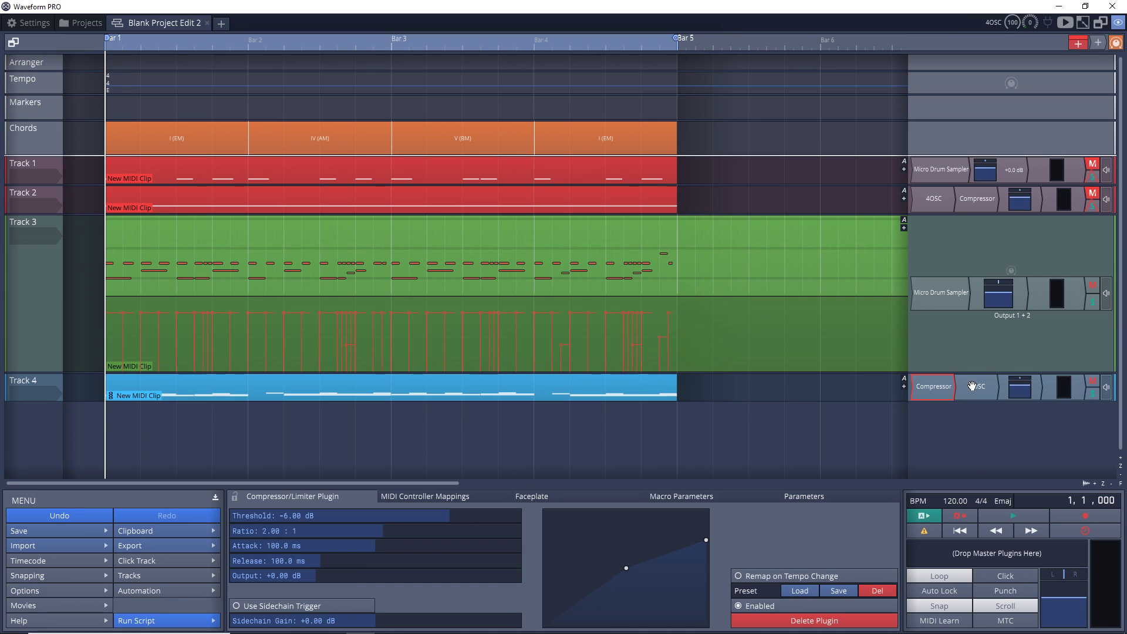
Step: Move the Compressor after 4OSC, open its window and pick Track 3 as the sidechain source
drag(925, 393, 1000, 388)
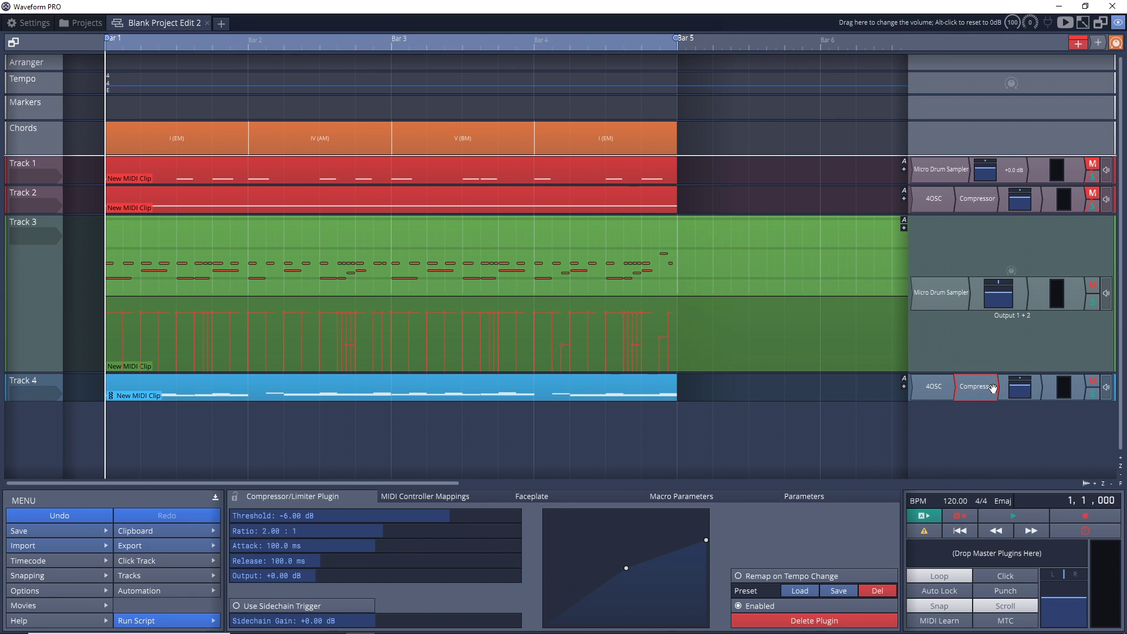
double_click(978, 386)
drag(222, 72, 653, 195)
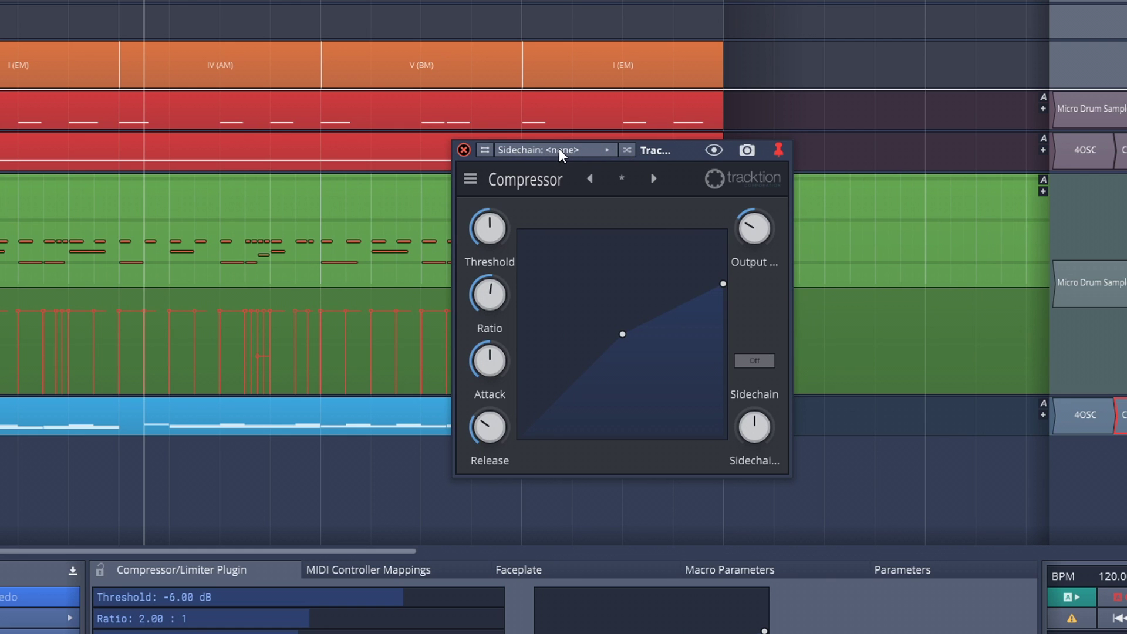
click(555, 151)
mouse_move(482, 405)
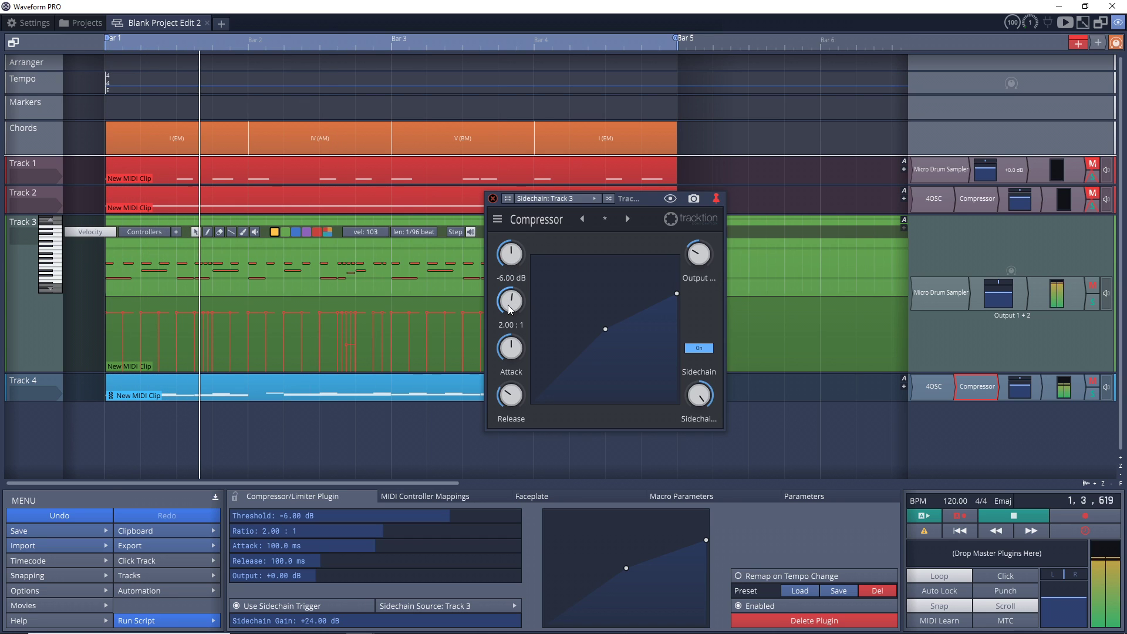
Step: Tweak the Compressor knobs during playback, settling on -2.72 dB, 2.42:1, 29.7 ms attack, 67.5 ms release
drag(510, 348, 508, 374)
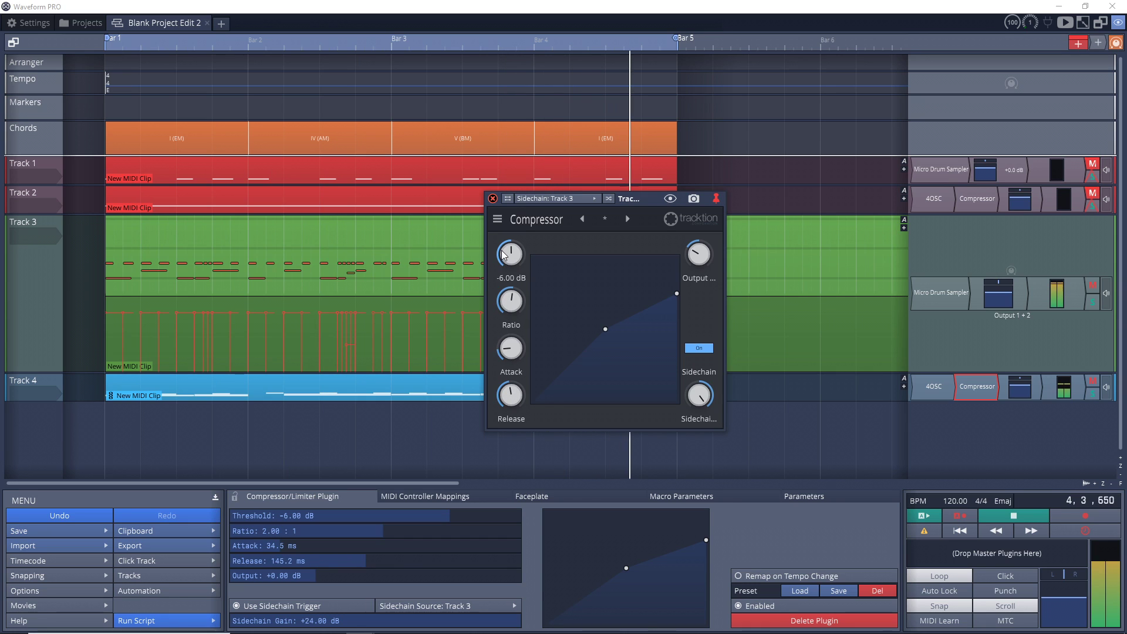
drag(509, 262, 512, 347)
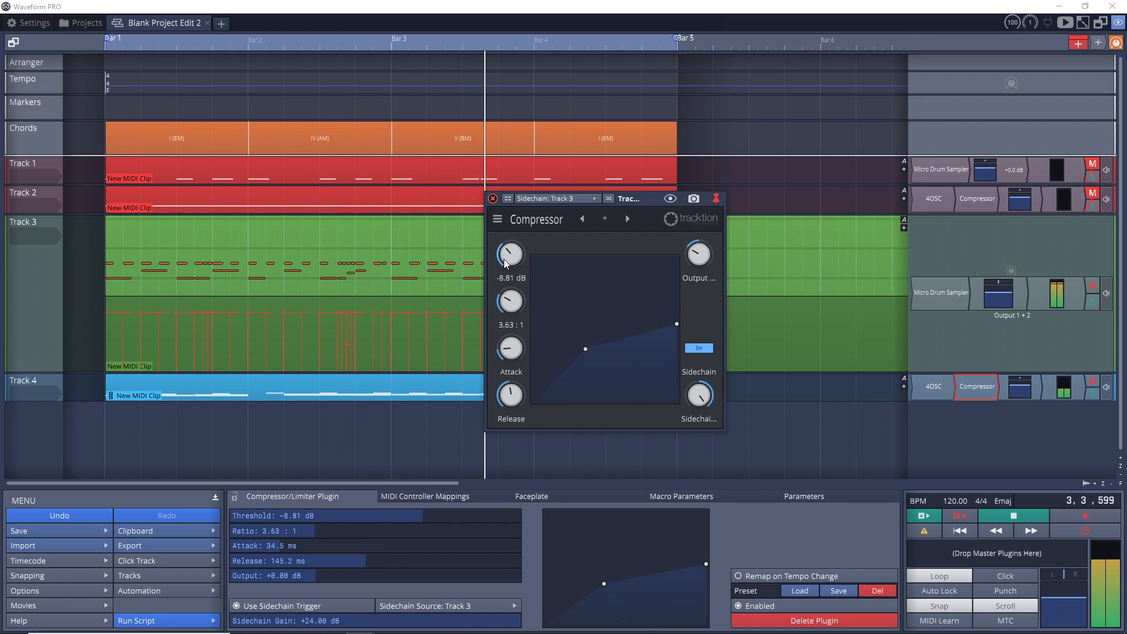
mouse_move(509, 258)
mouse_down()
mouse_move(502, 215)
mouse_move(503, 242)
mouse_up()
drag(510, 344, 514, 364)
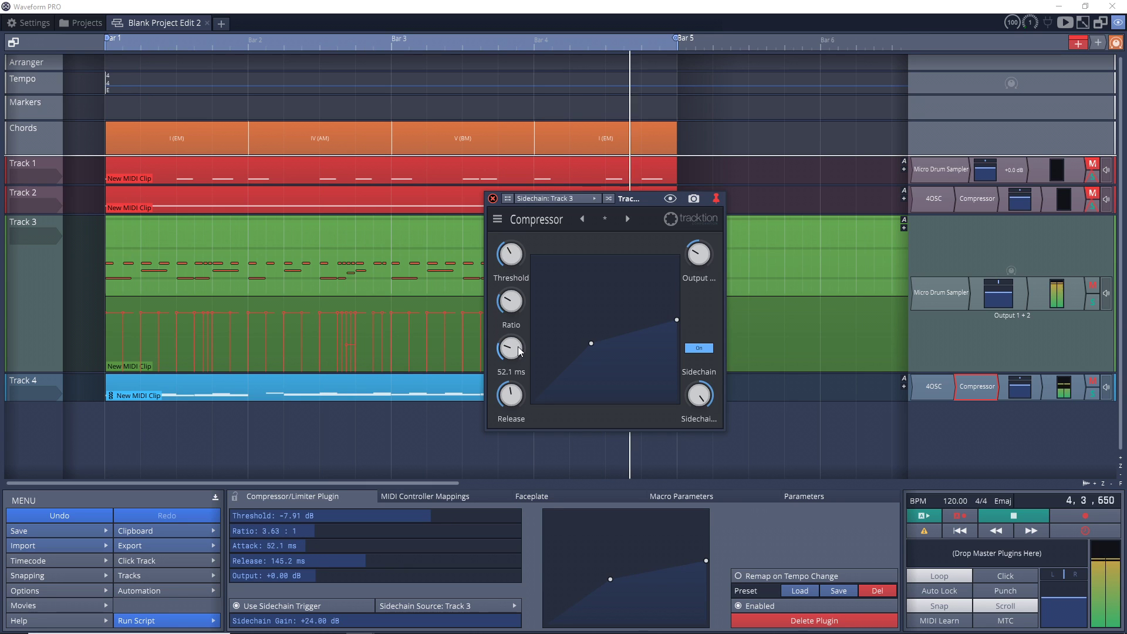
mouse_move(509, 351)
mouse_down()
mouse_move(523, 405)
mouse_move(512, 354)
mouse_up()
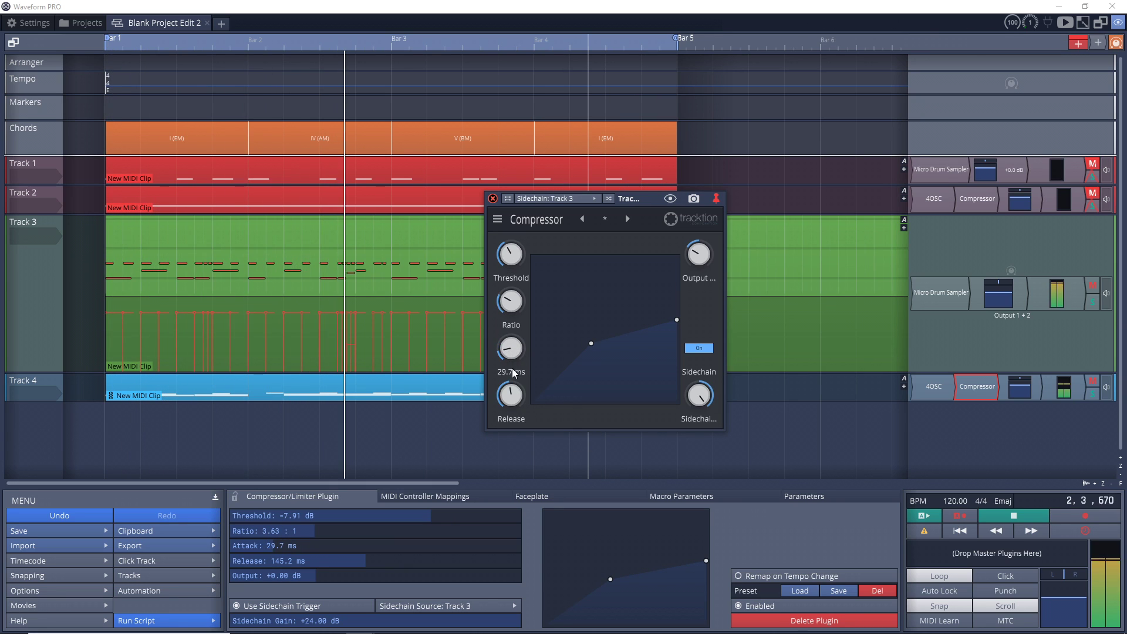
drag(510, 401, 508, 418)
drag(509, 258, 511, 214)
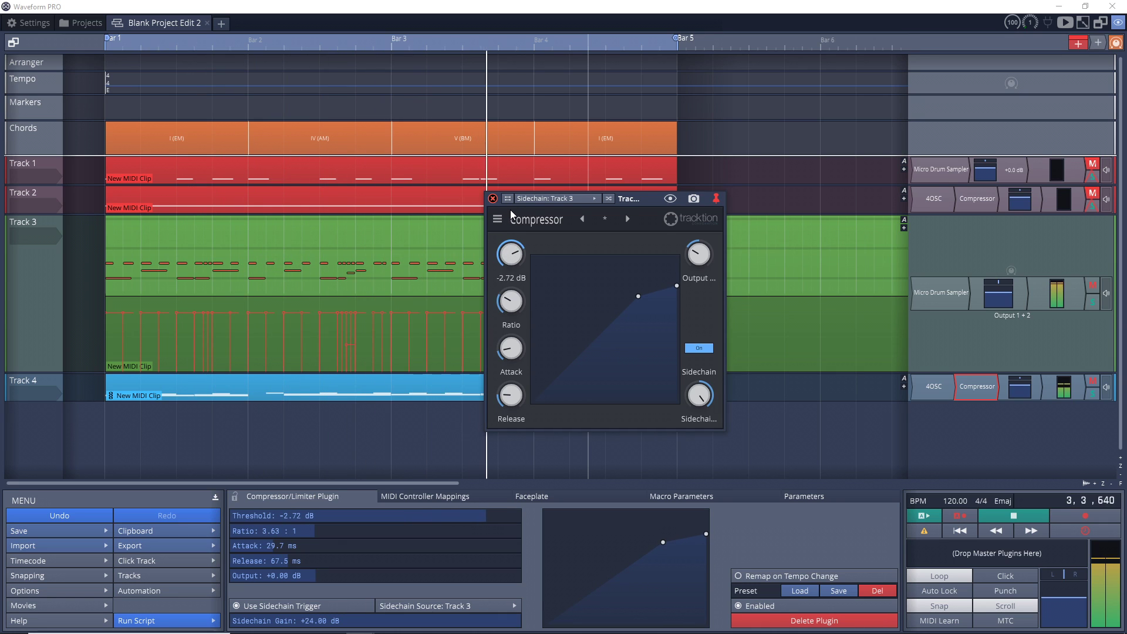
drag(503, 304, 510, 293)
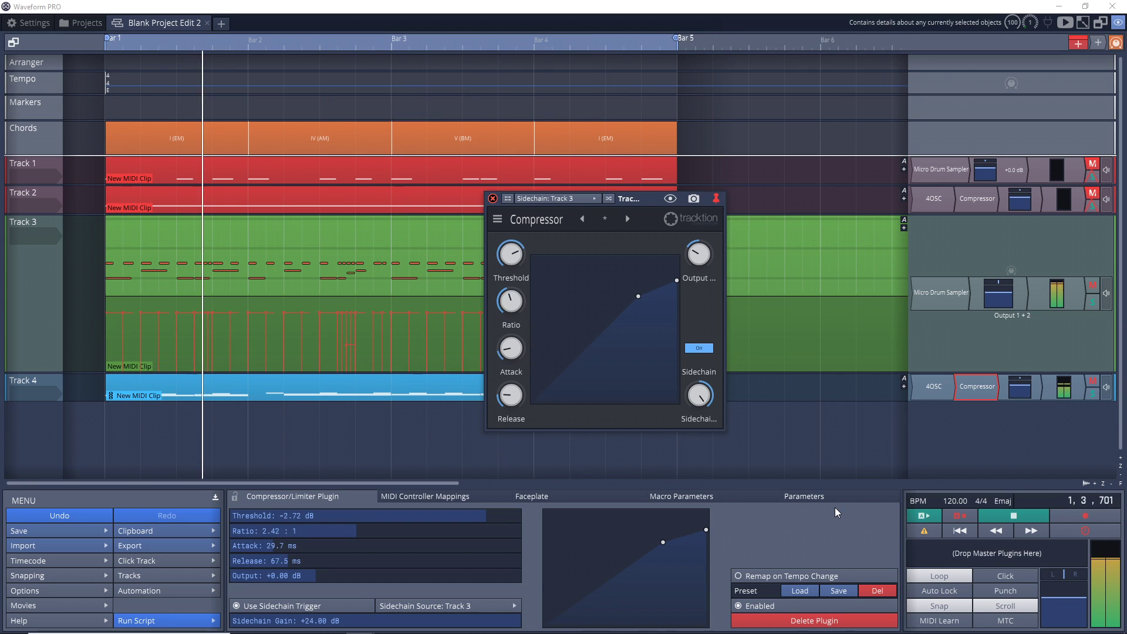
key(space)
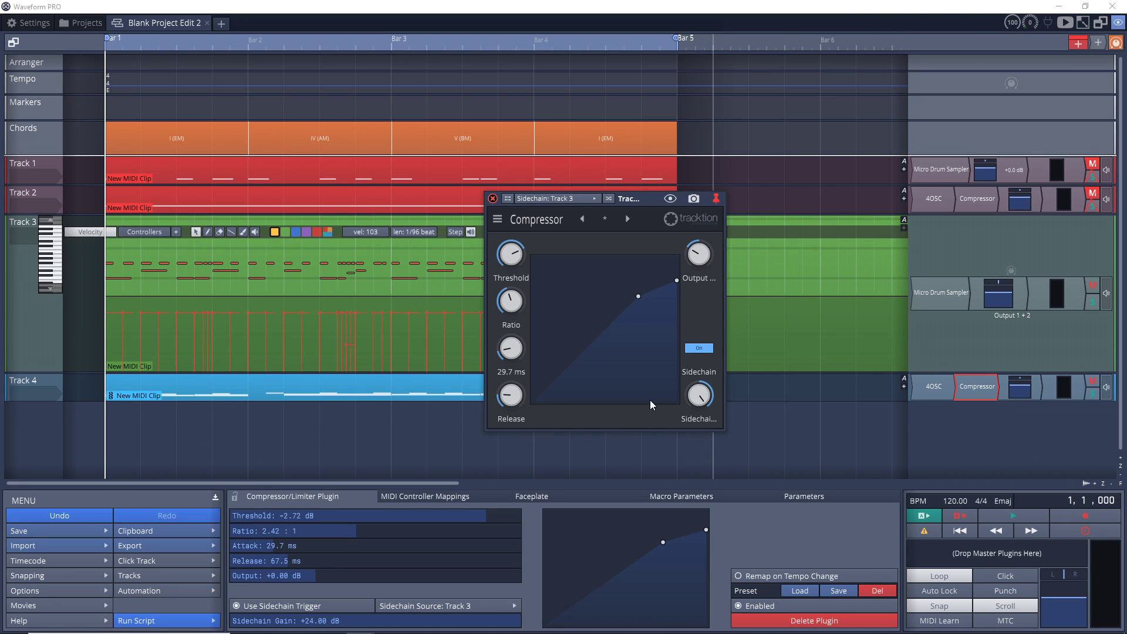
Step: Close the Compressor window, bypass it to compare the pad, then re-enable it on Track 4
click(975, 387)
key(space)
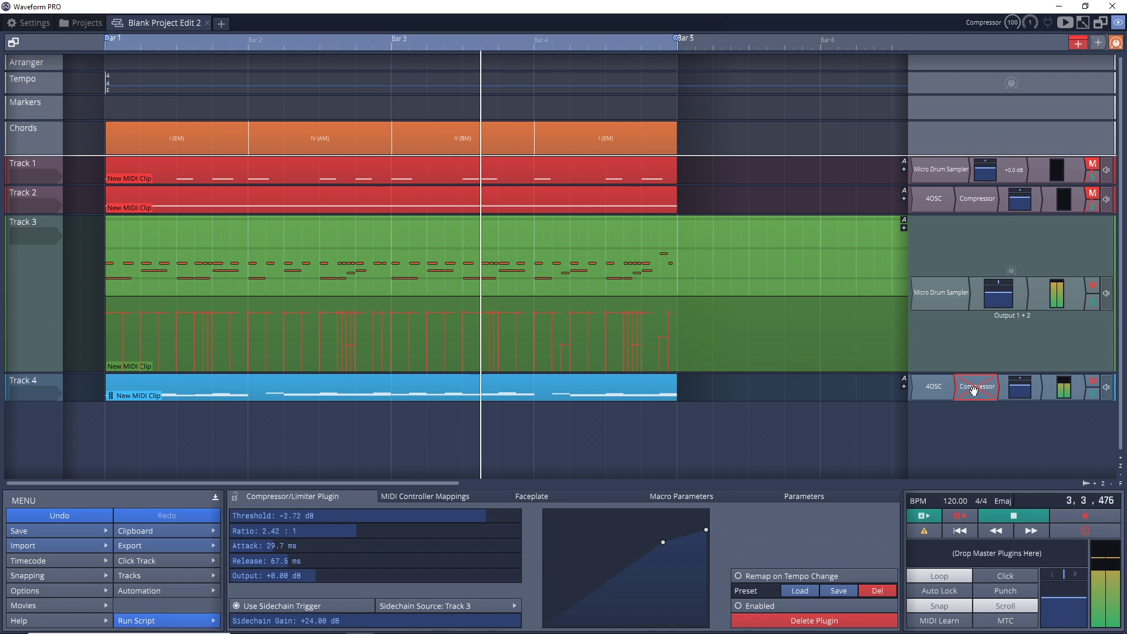
right_click(975, 391)
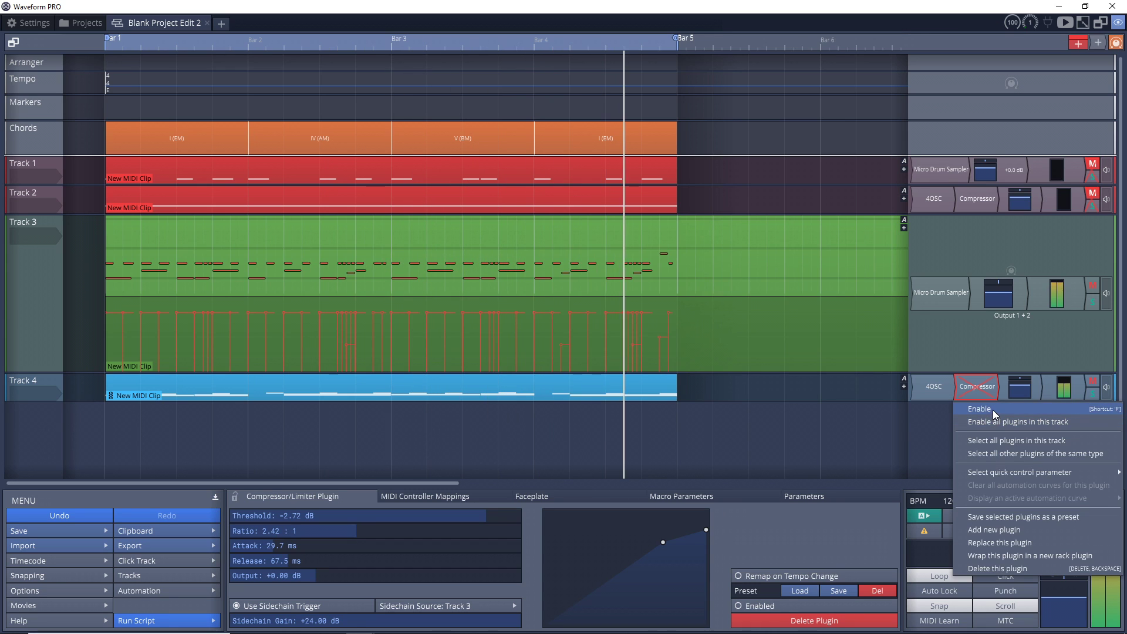
click(992, 410)
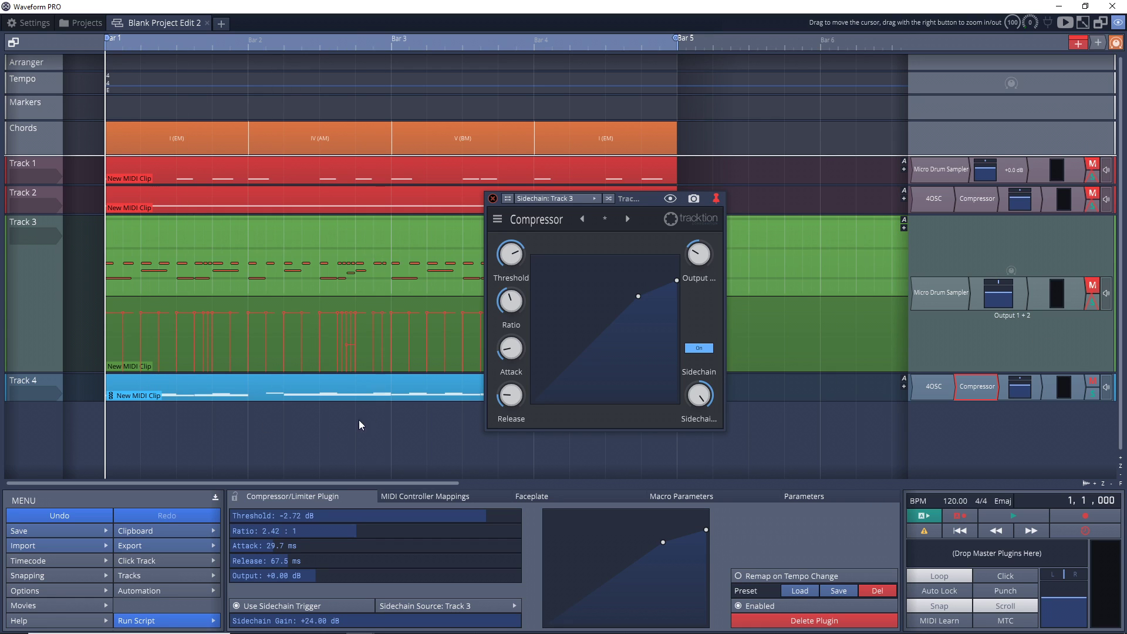
mouse_move(320, 401)
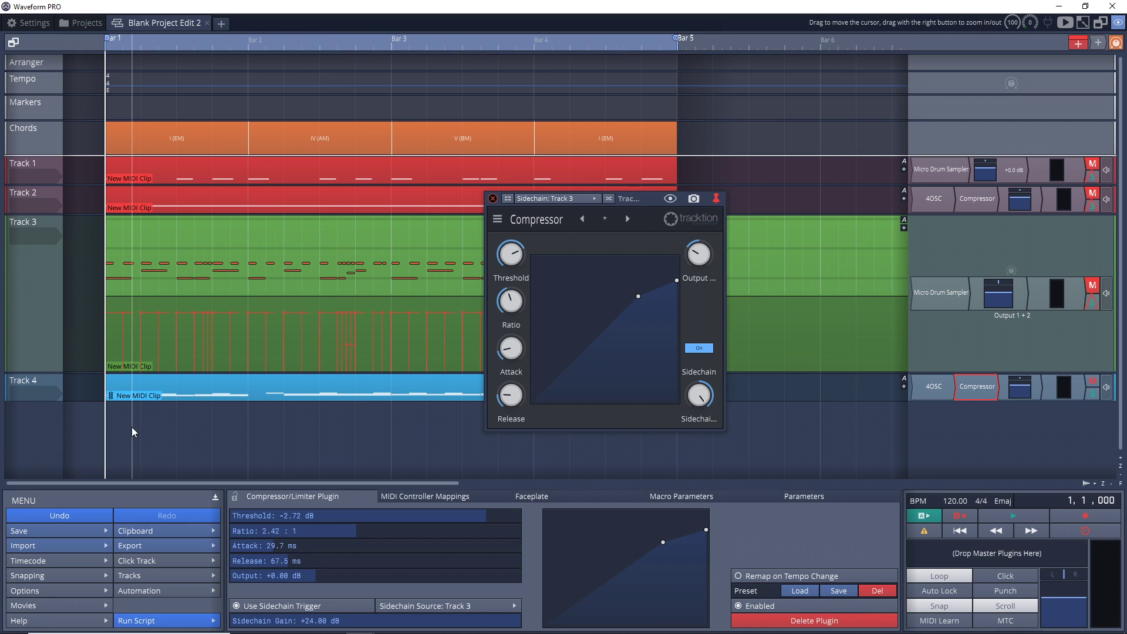
key(space)
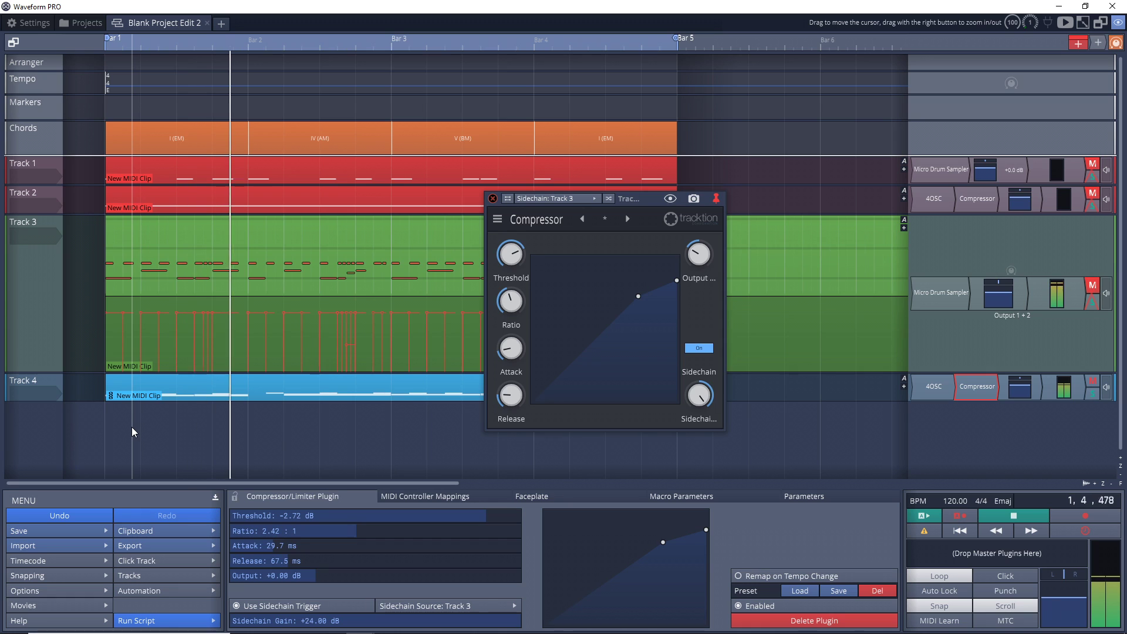
right_click(977, 389)
click(988, 411)
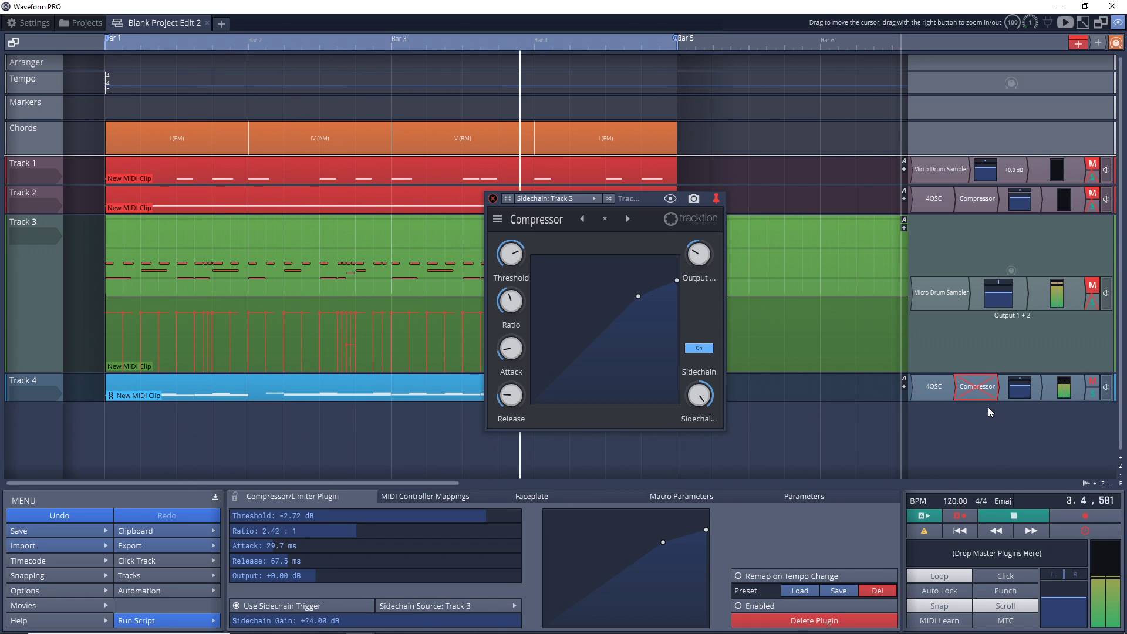
right_click(982, 398)
click(981, 407)
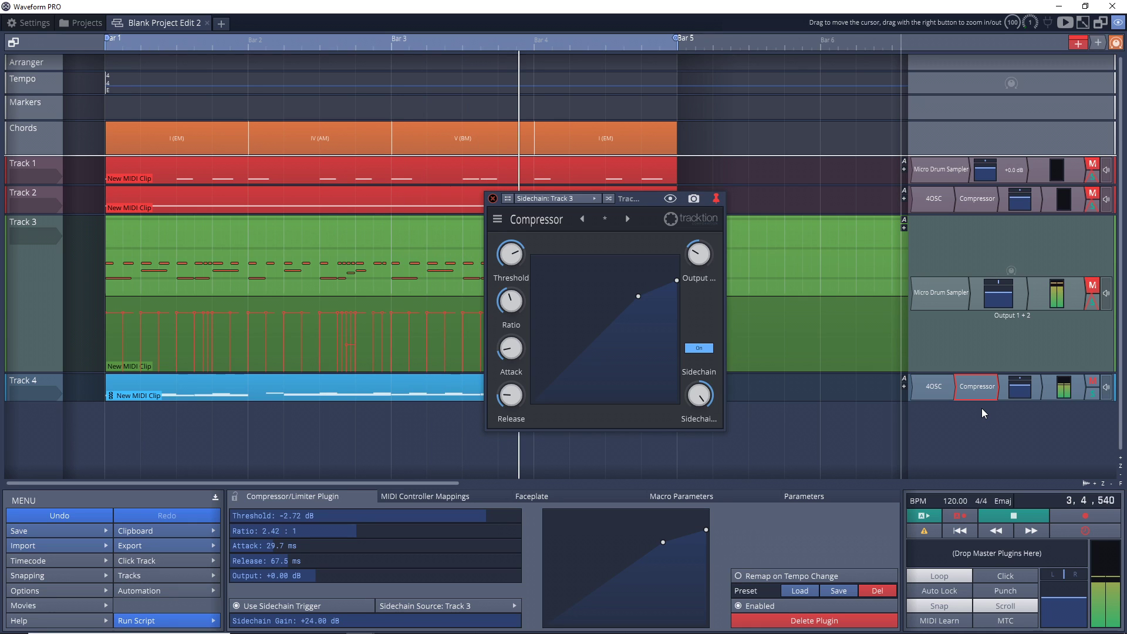
key(space)
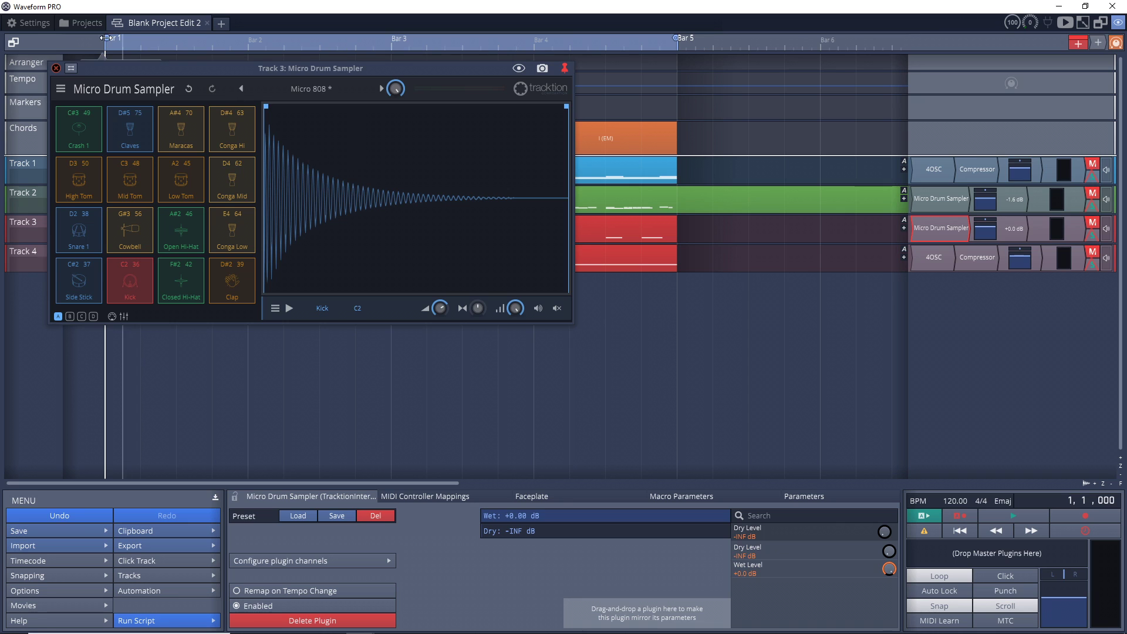
Step: Close the drum sampler, view Track 3's kick notes, then play and stop the arrangement from bar 1
click(56, 68)
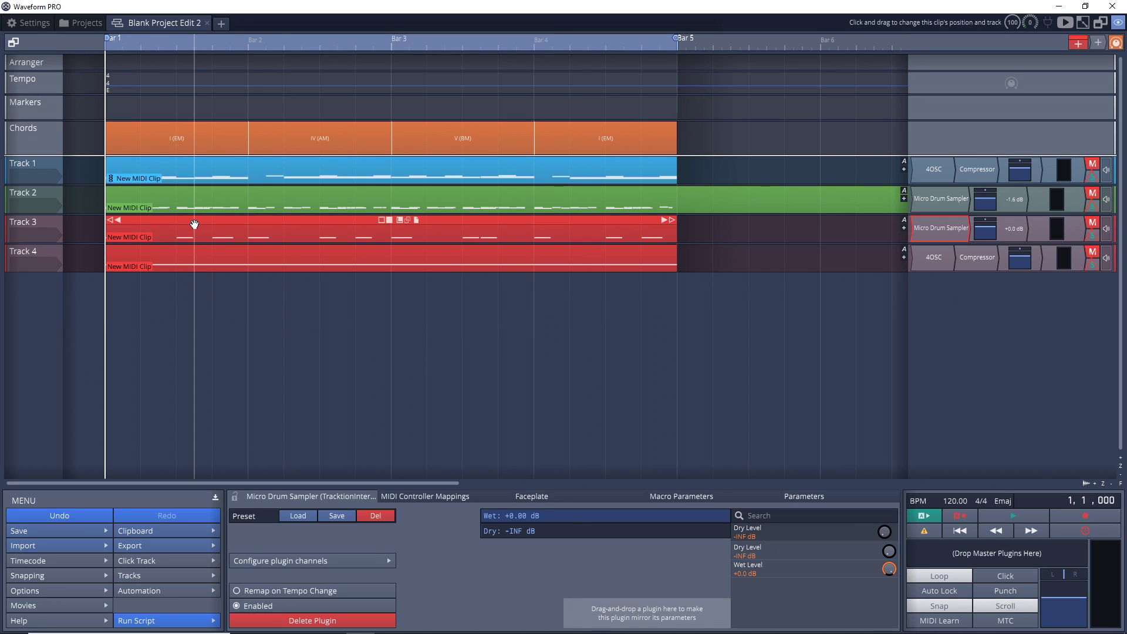
double_click(194, 224)
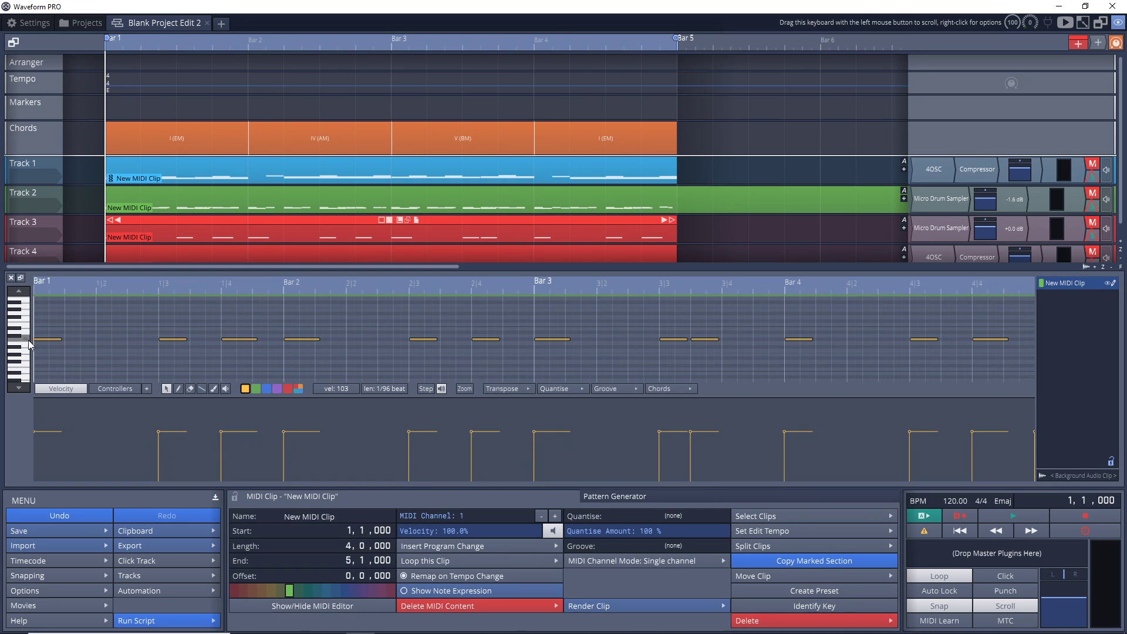
click(11, 277)
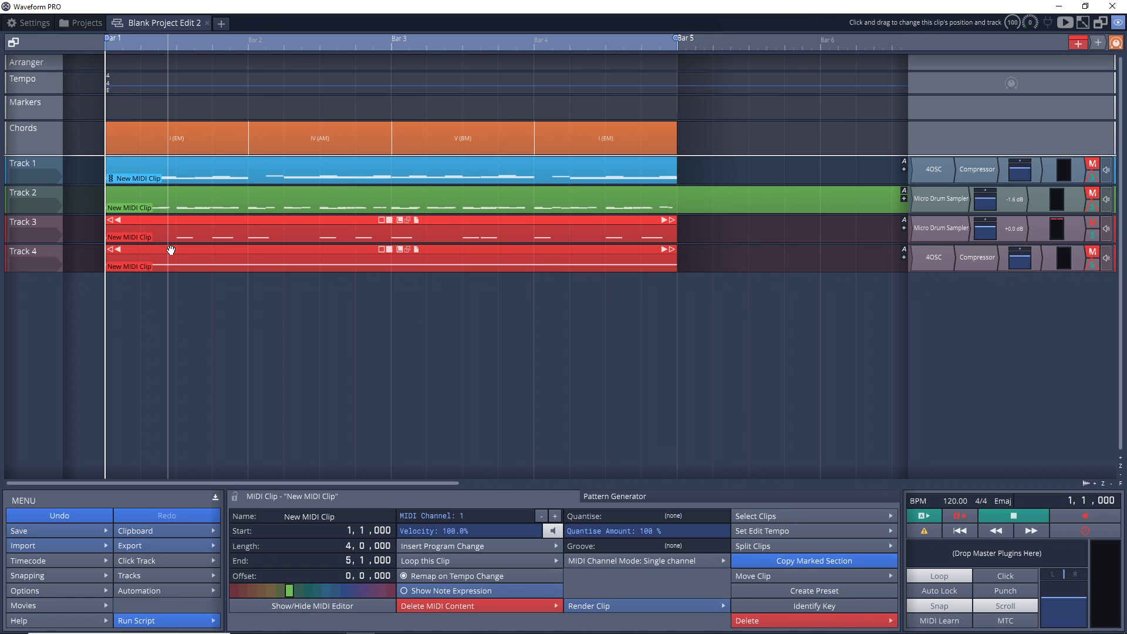
key(space)
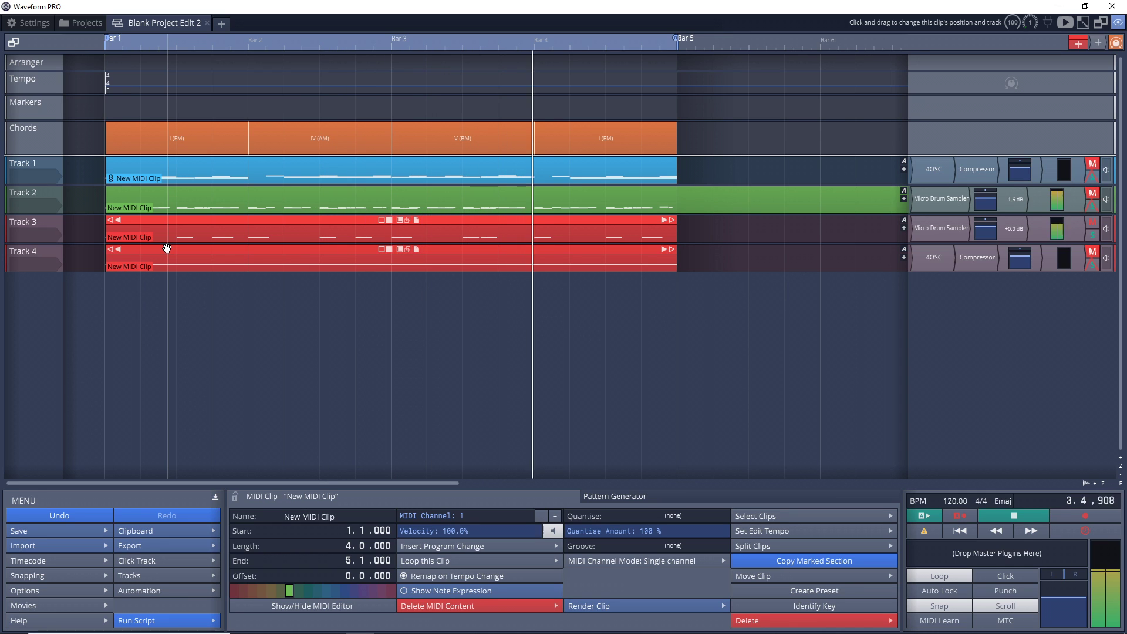
key(space)
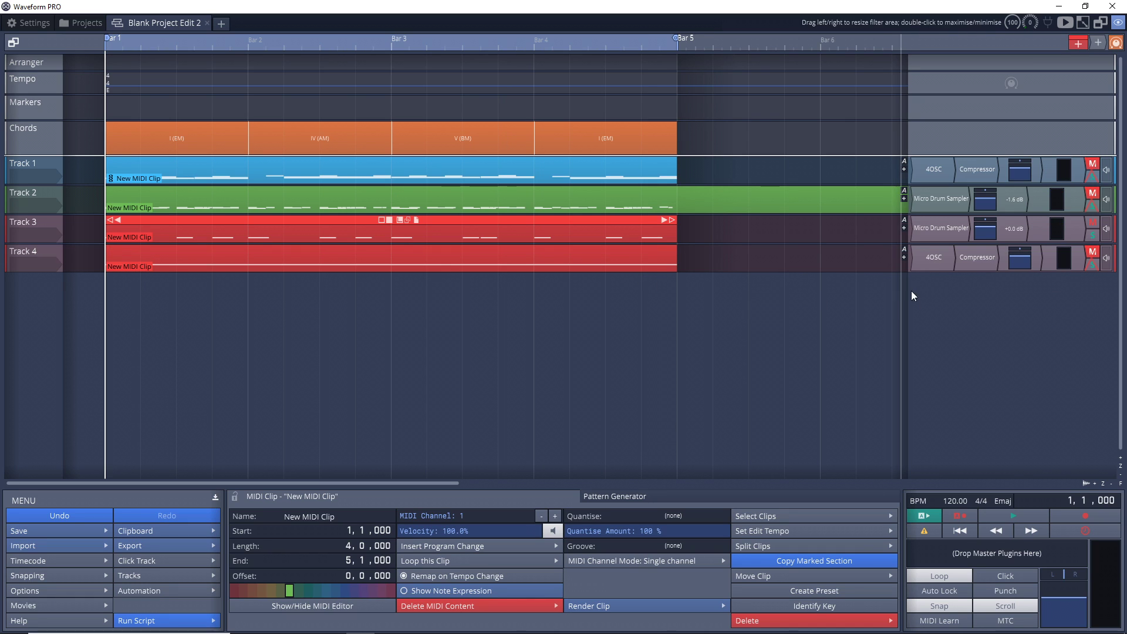
Step: Check the 4OSC synth, mute Track 3, play through, then show Track 4's Compressor settings
double_click(919, 258)
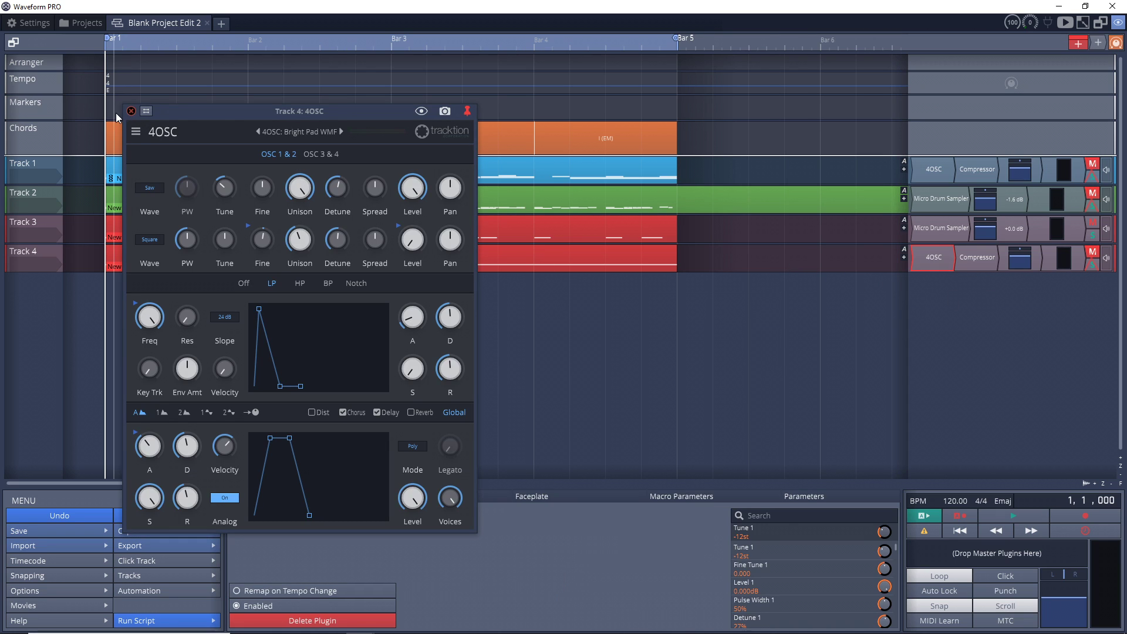
click(130, 111)
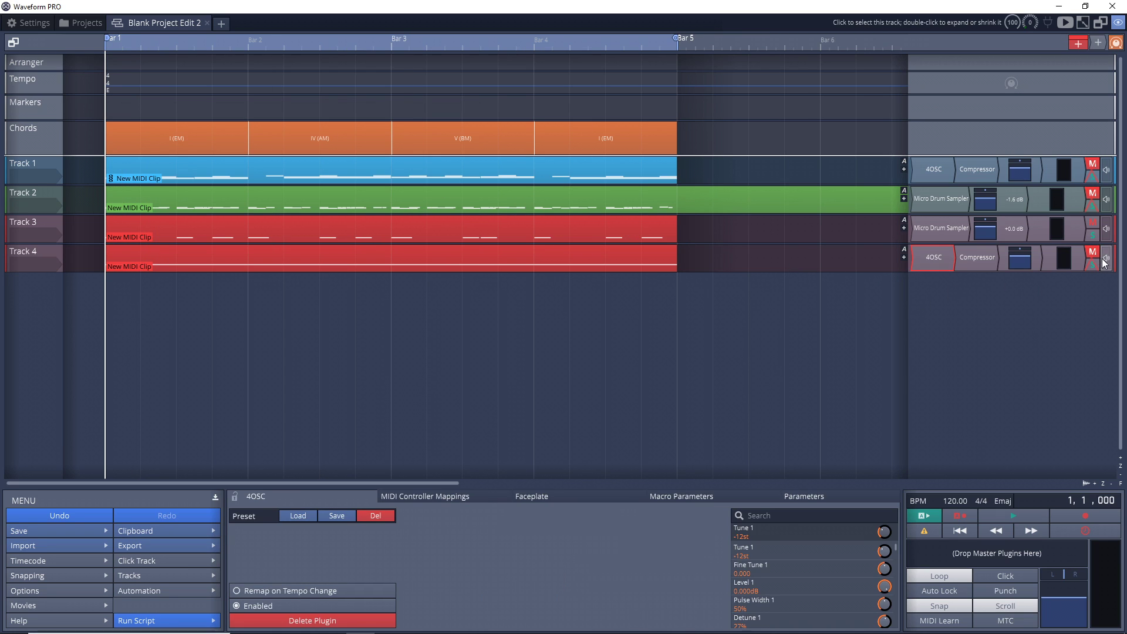
click(1093, 222)
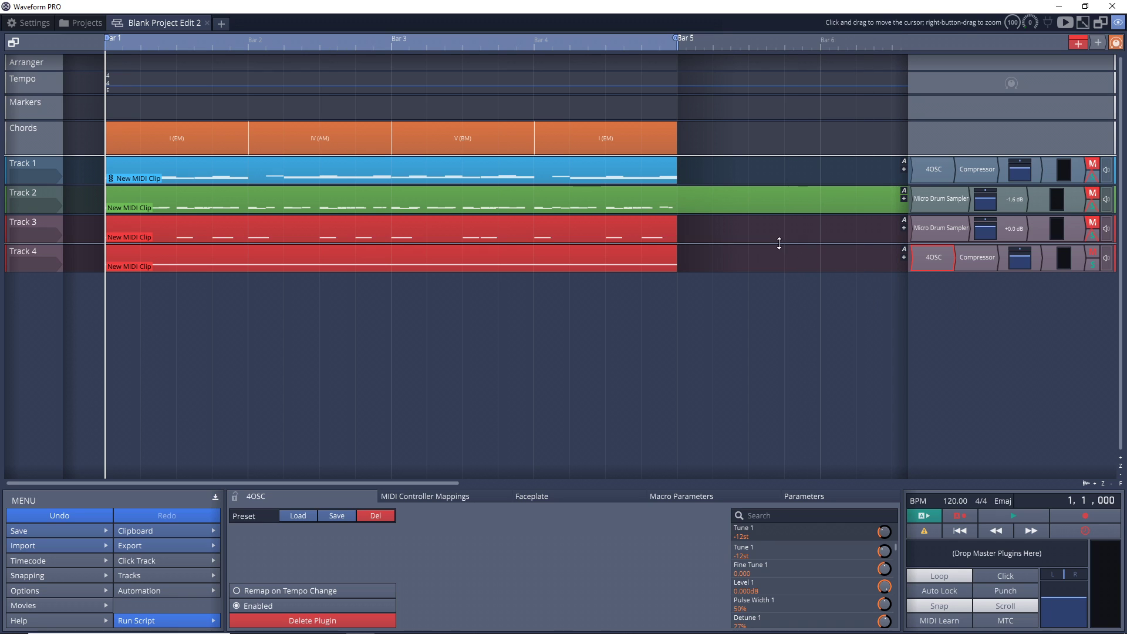
key(space)
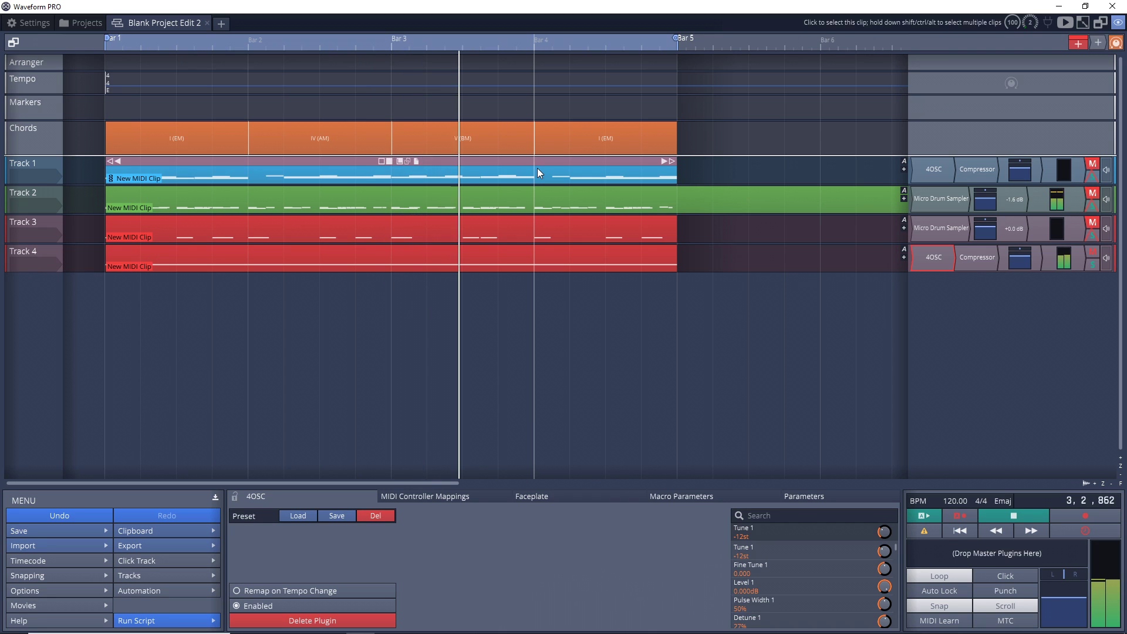
key(space)
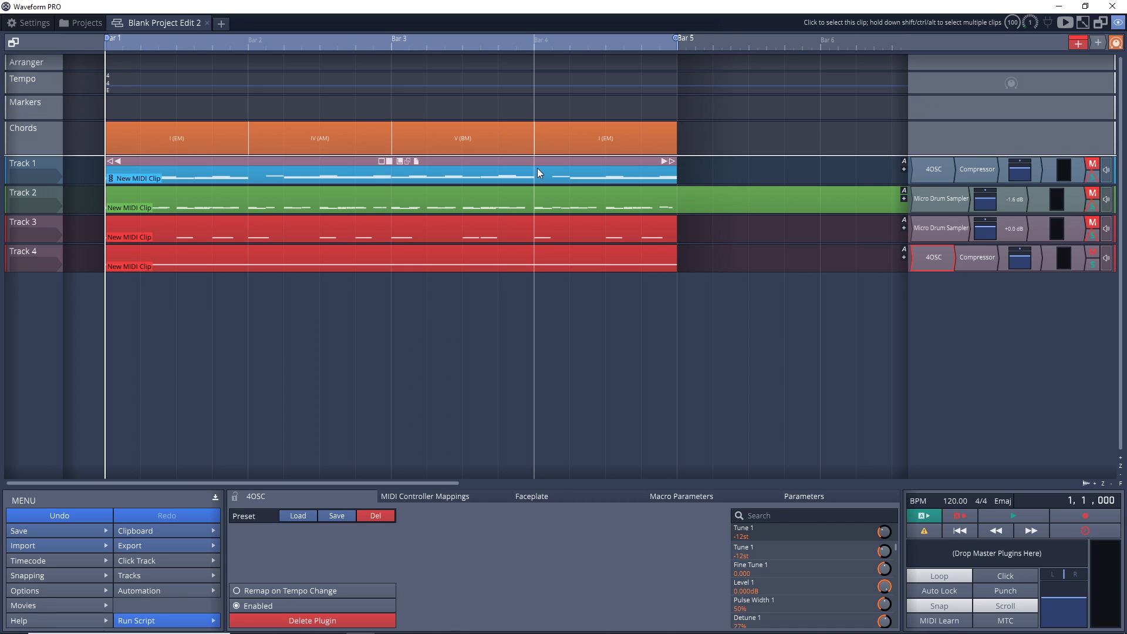
click(965, 262)
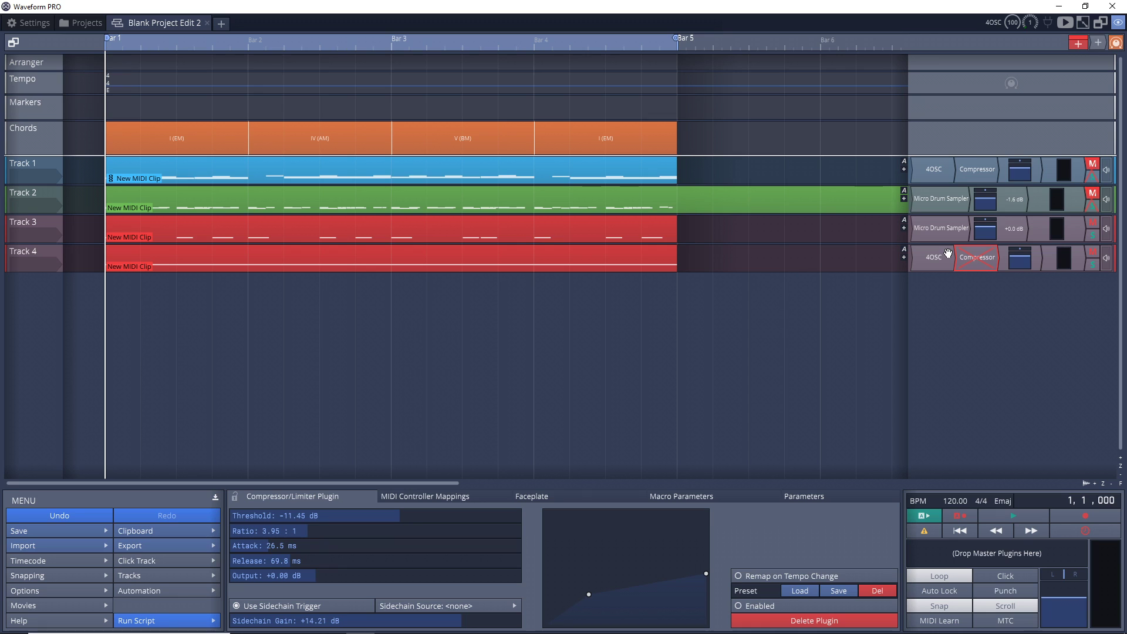
Step: Play and stop the pad, then choose Enable on Track 4's Compressor
key(space)
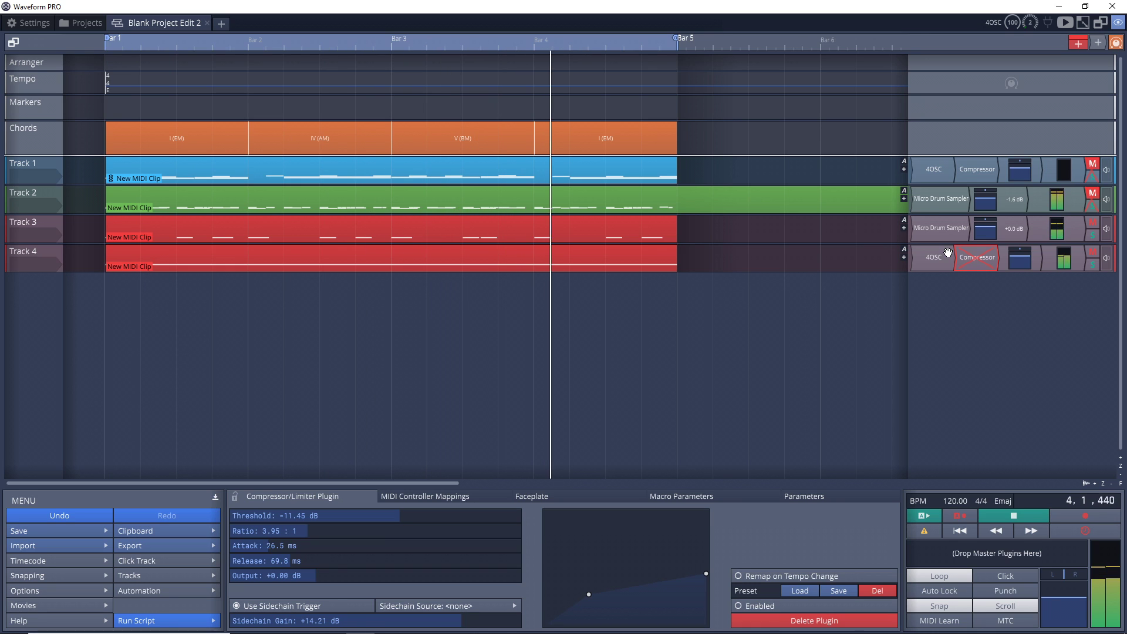
key(space)
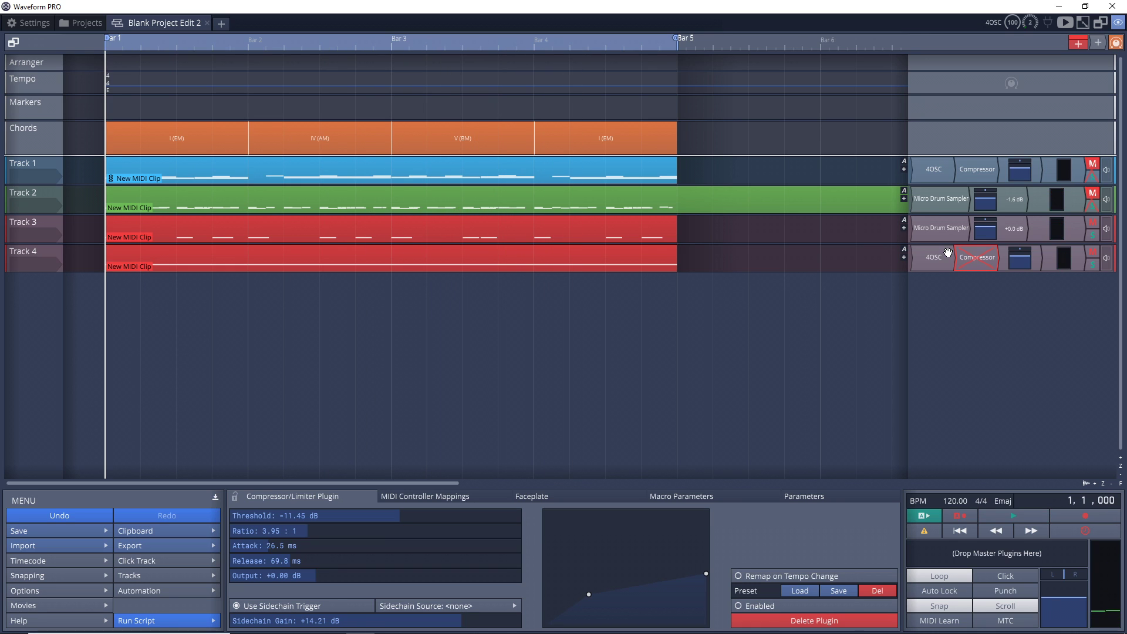
right_click(978, 259)
click(991, 281)
Step: Set Track 4's Compressor sidechain input to Track 3
double_click(981, 260)
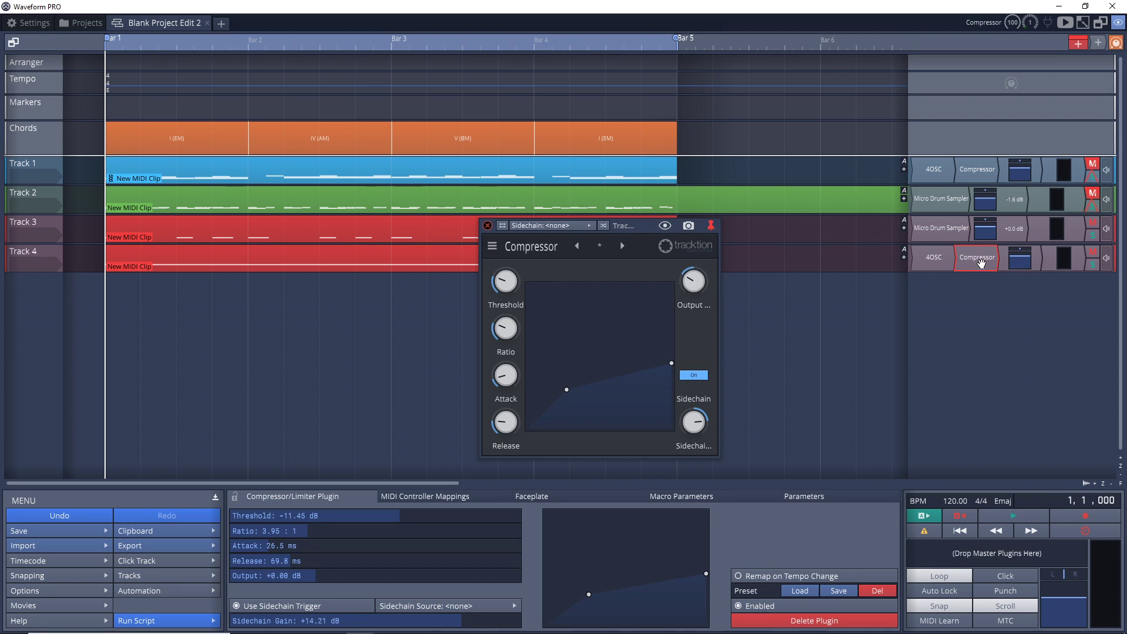
click(558, 226)
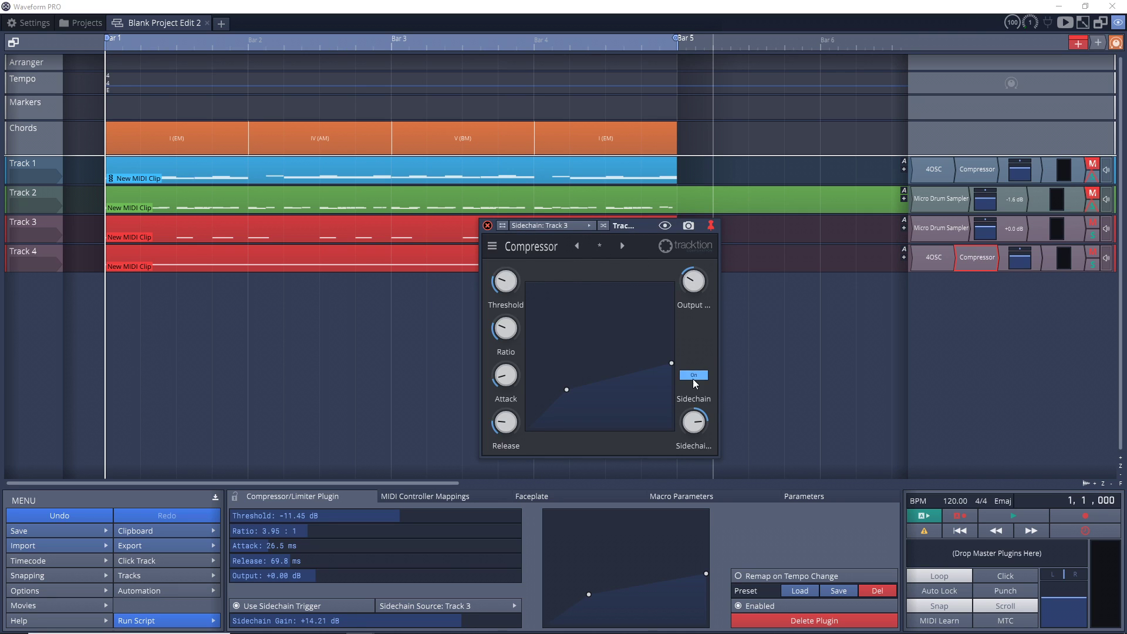
click(487, 226)
double_click(971, 266)
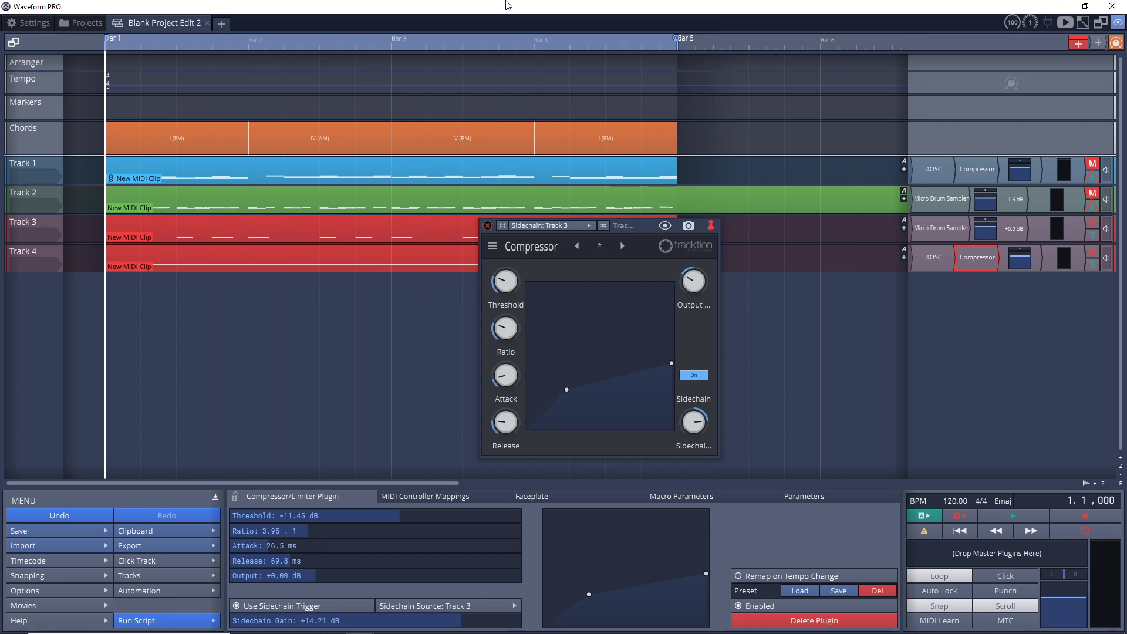
click(508, 6)
Step: Play and stop the song to hear the sidechained pad, then select the Track 2 clip
key(space)
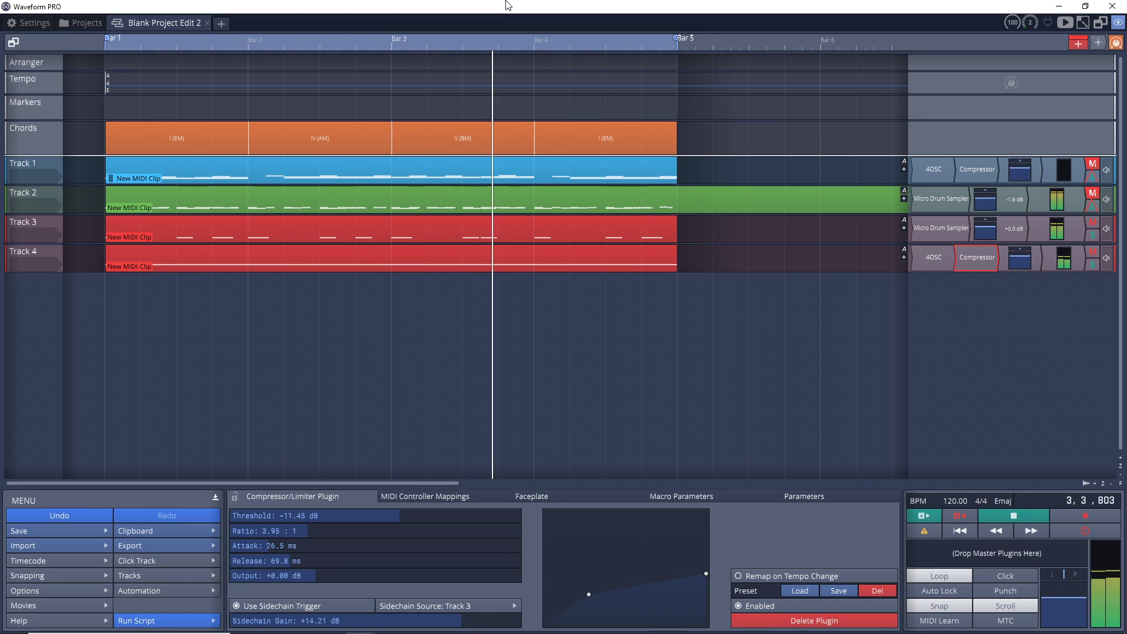
key(space)
click(891, 207)
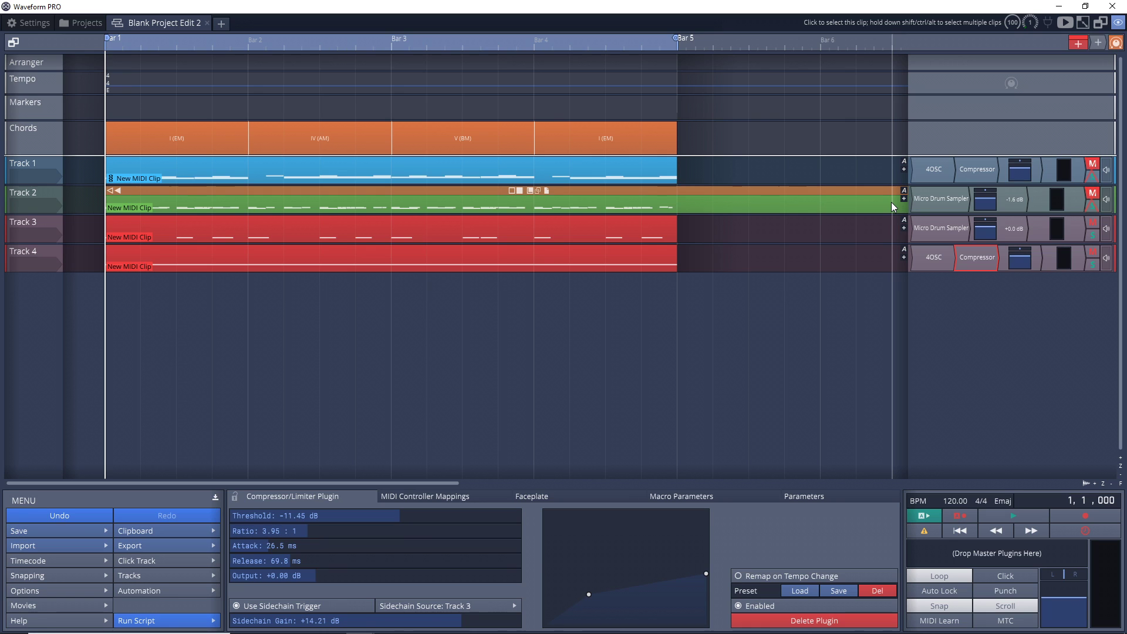
Step: Mute the Track 3 drums and play the song to hear the pad ducking
click(893, 229)
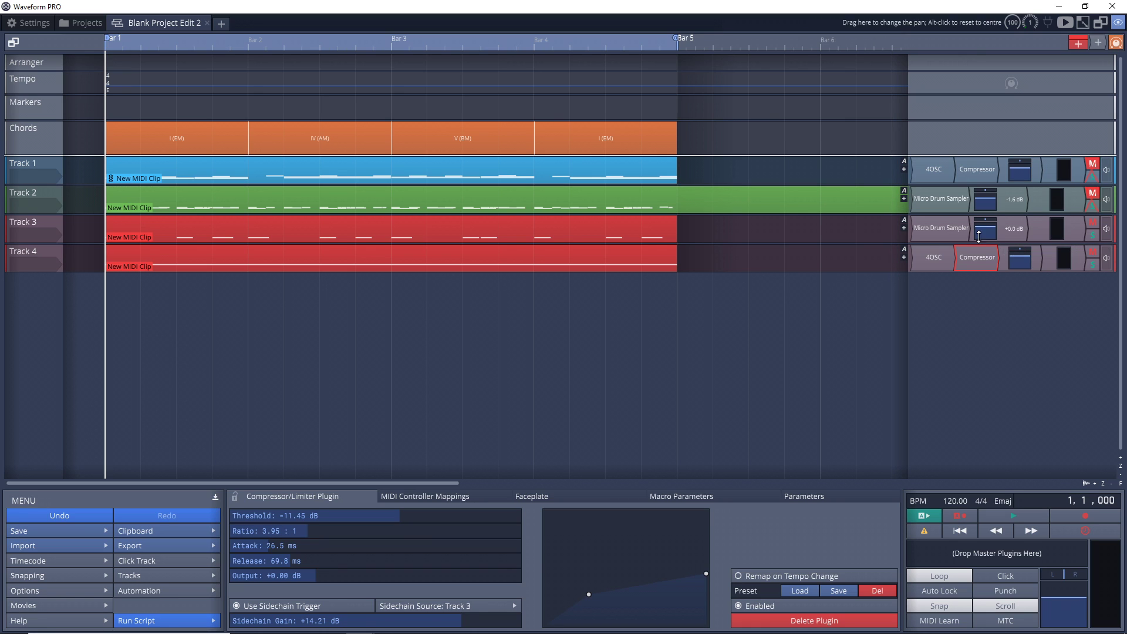
click(1093, 223)
mouse_move(508, 352)
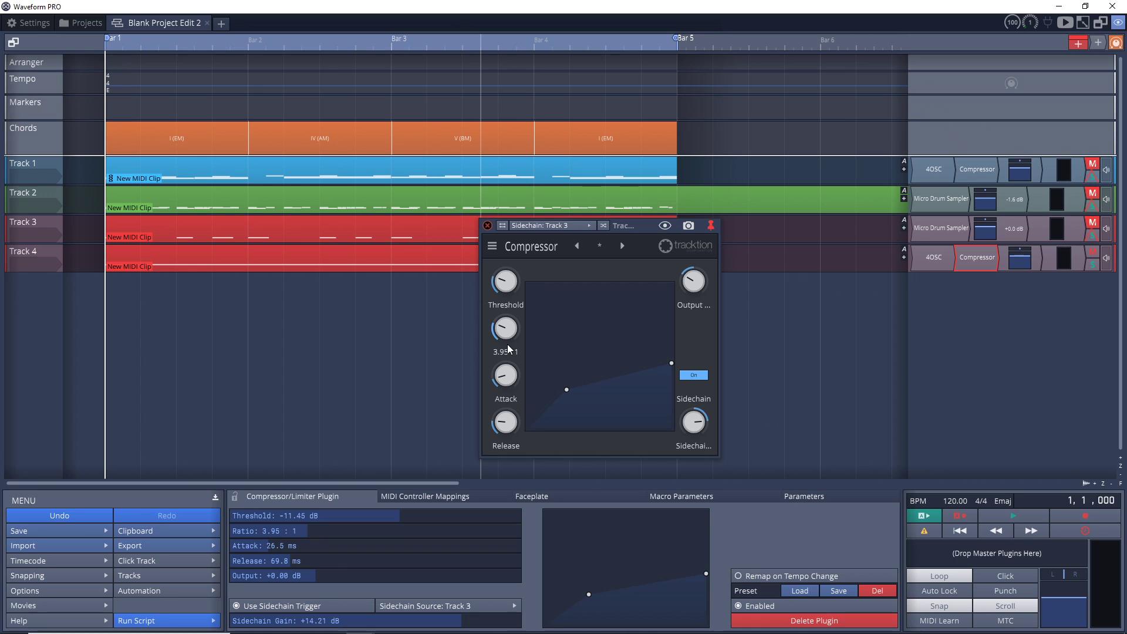
key(space)
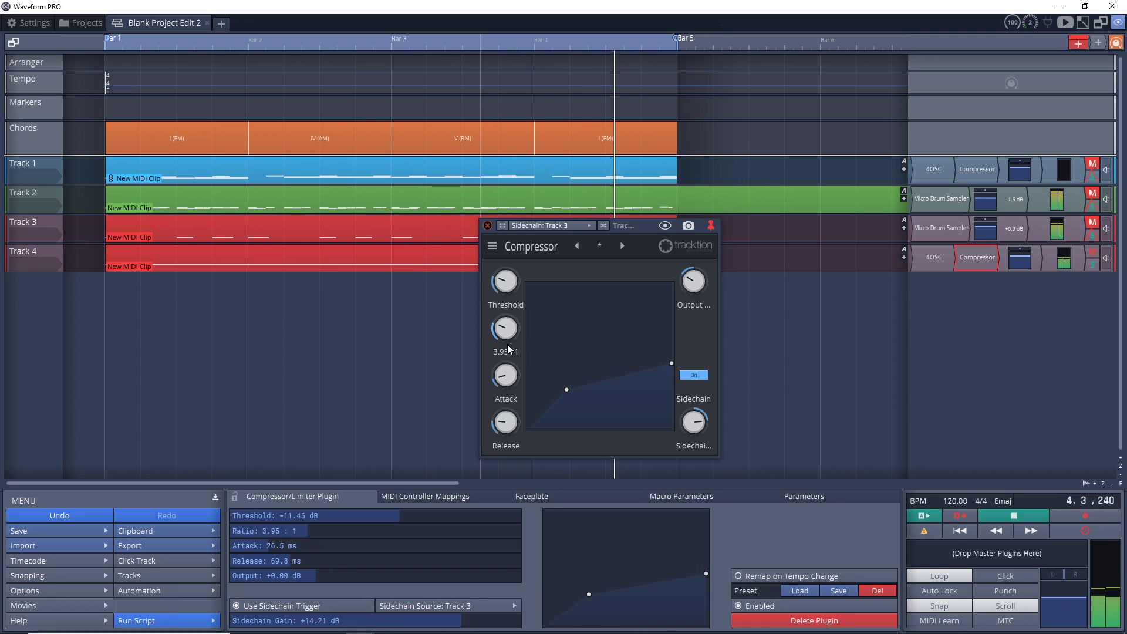
key(space)
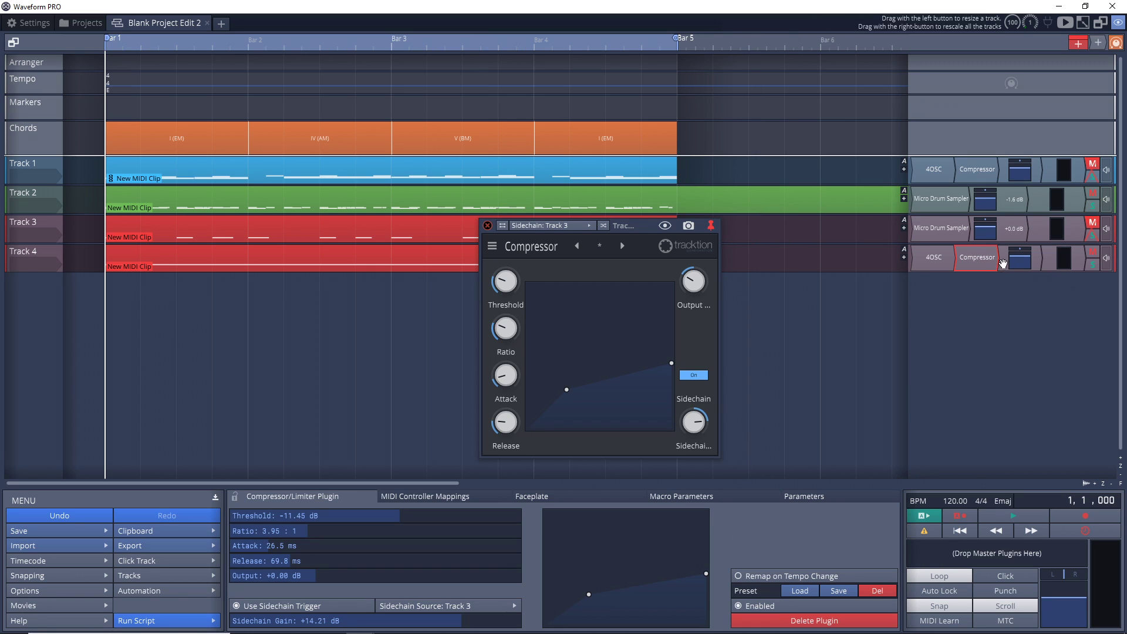
Step: Play the pad with Track 4's Compressor bypassed, then re-enable it and play again
right_click(979, 263)
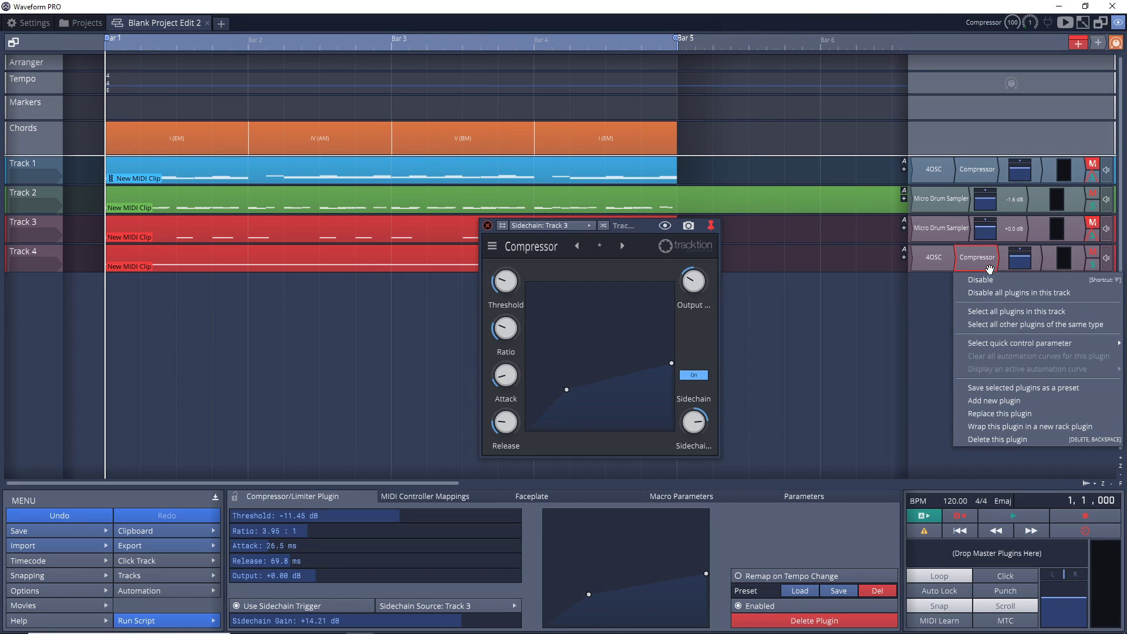
click(980, 280)
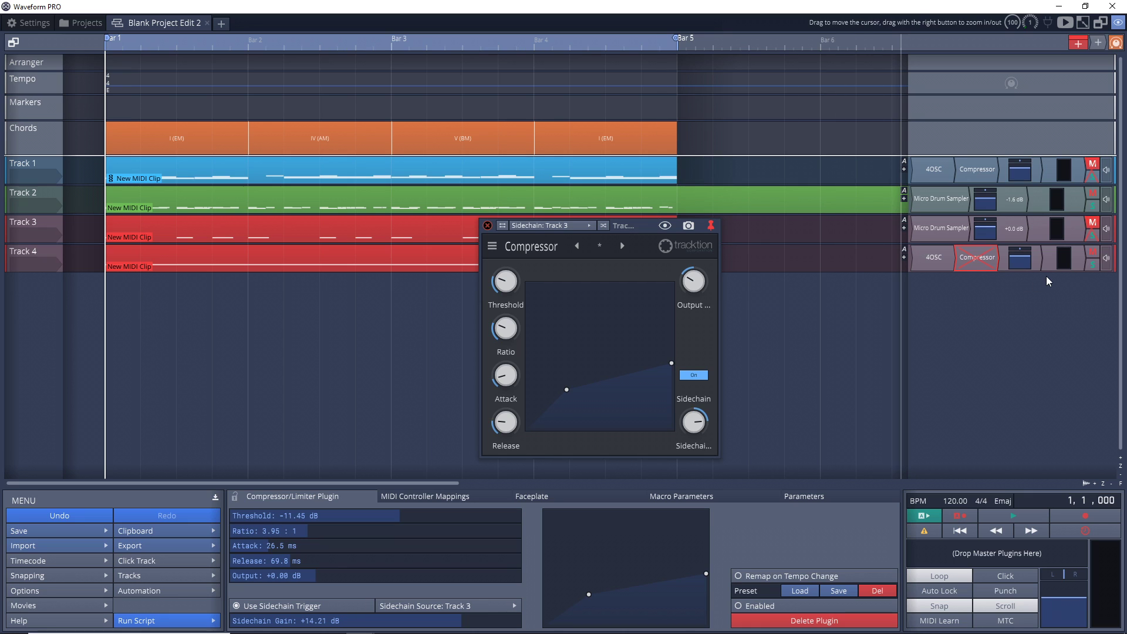
key(space)
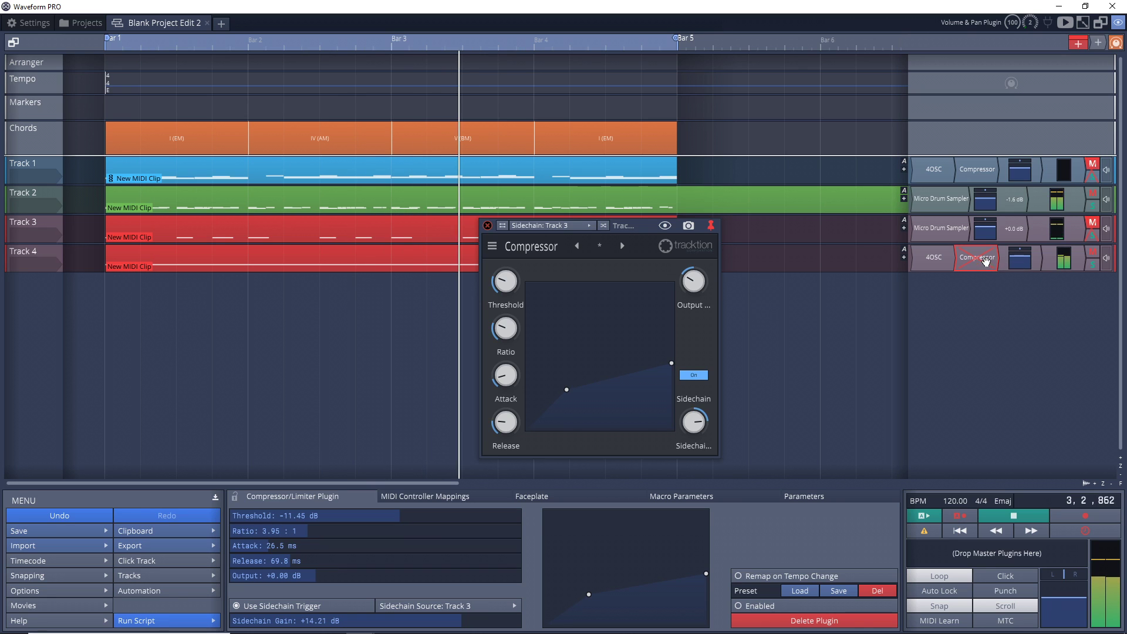
key(space)
right_click(978, 259)
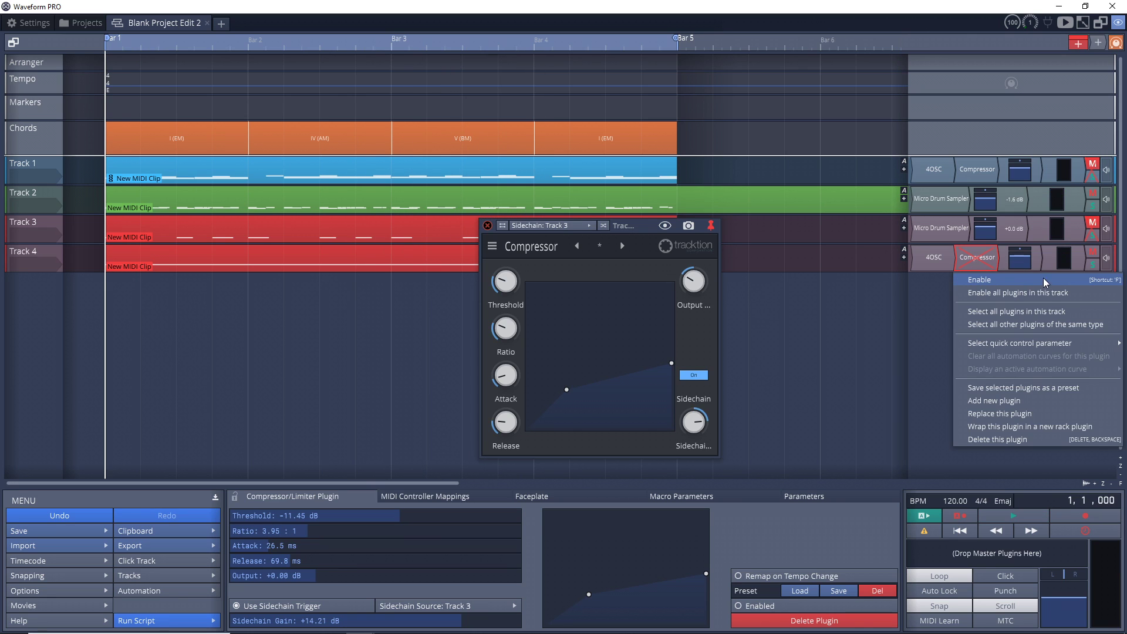
click(980, 280)
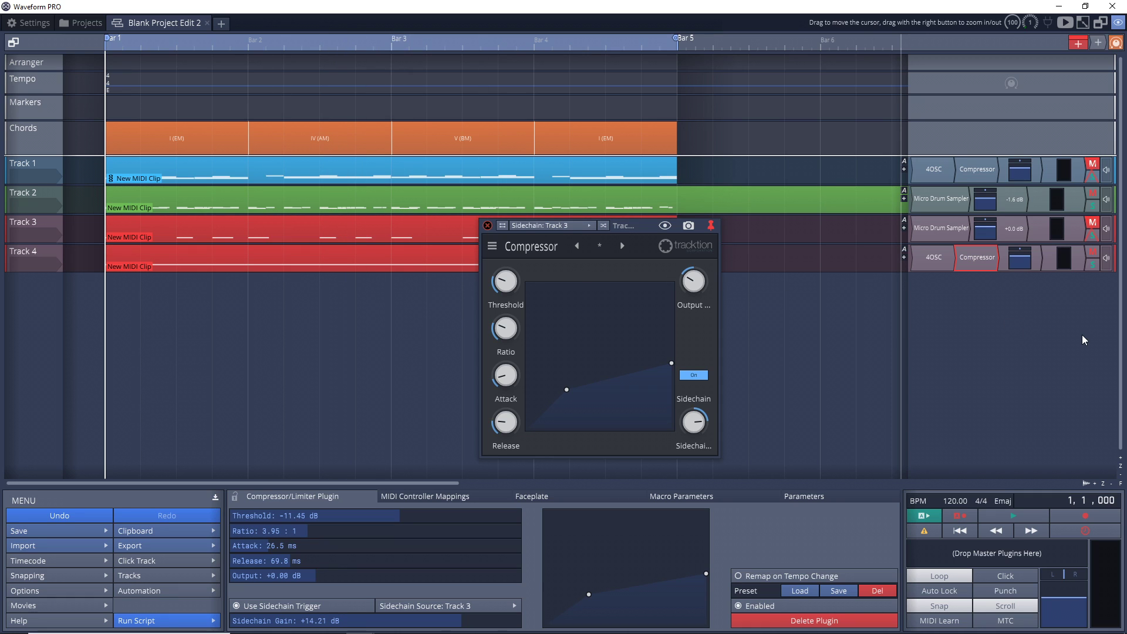
key(space)
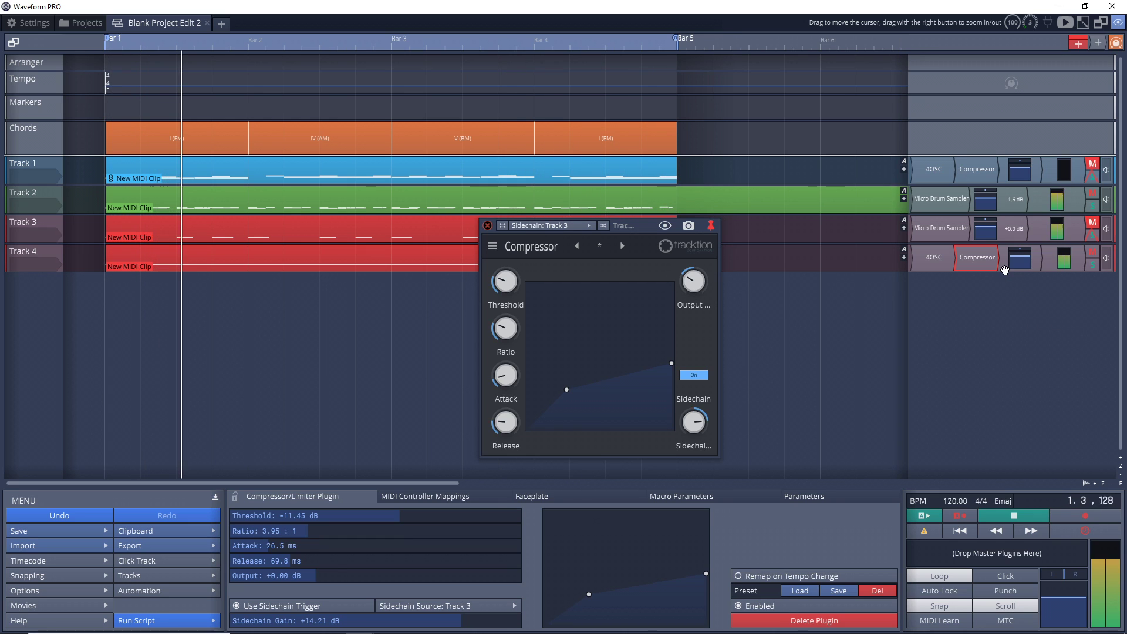
Step: Toggle Track 4's Compressor off and on twice during playback, ending enabled
right_click(986, 265)
click(992, 281)
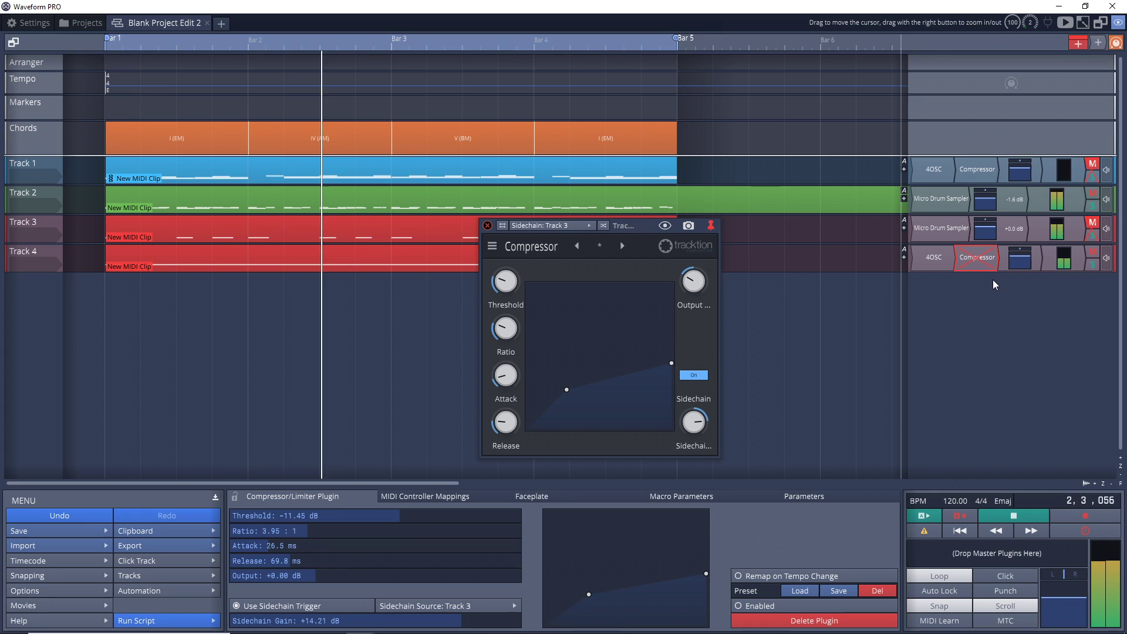
right_click(992, 261)
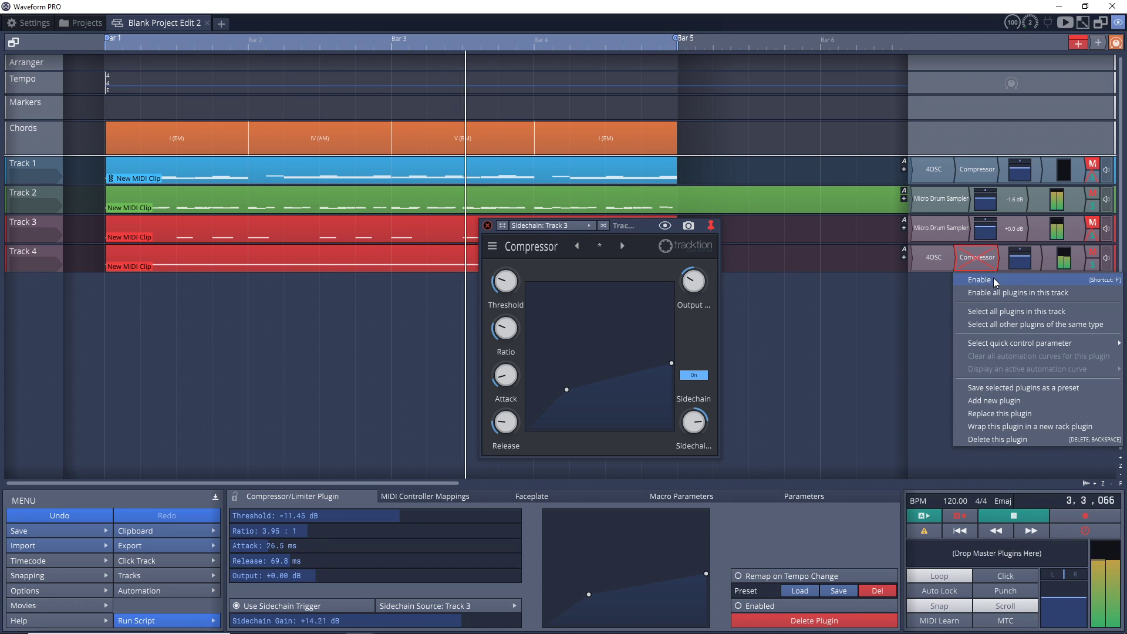
click(995, 283)
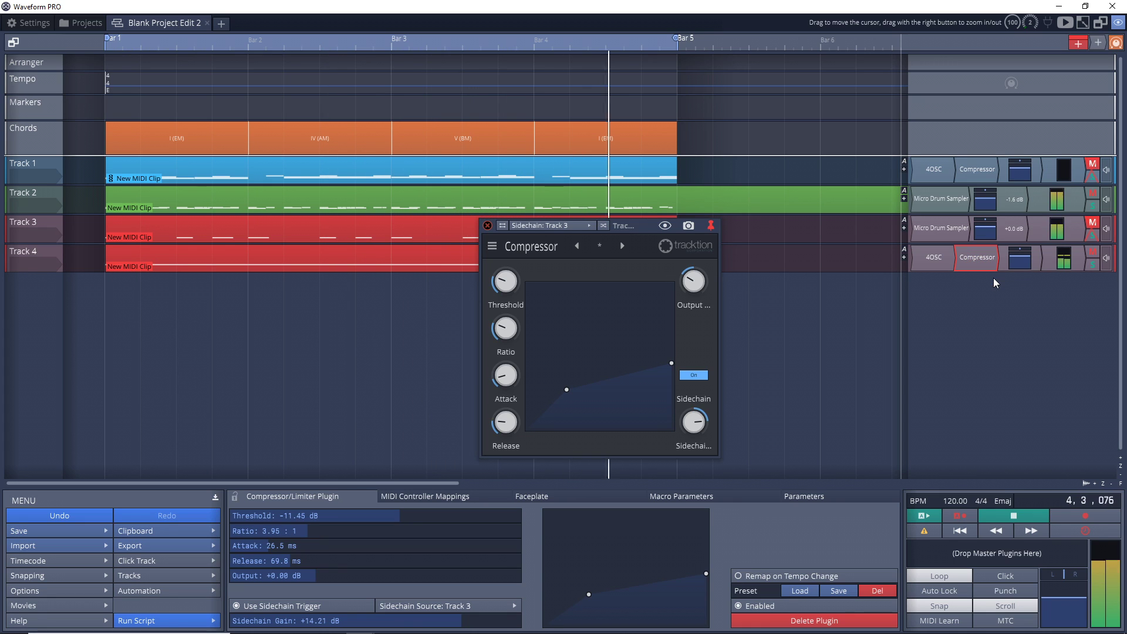
right_click(992, 261)
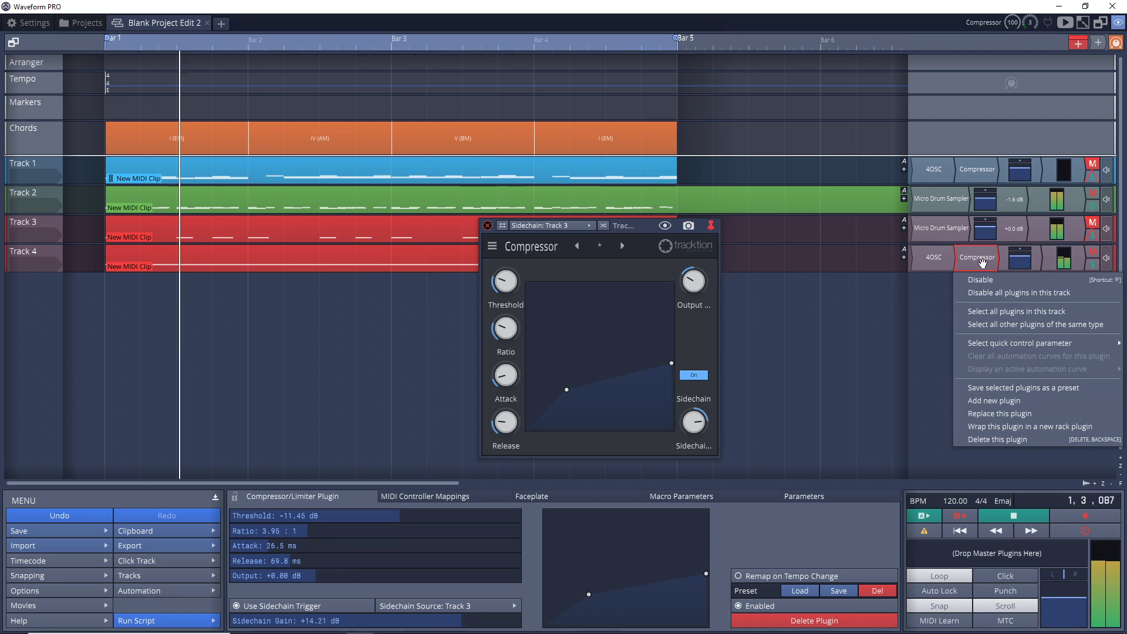
click(994, 282)
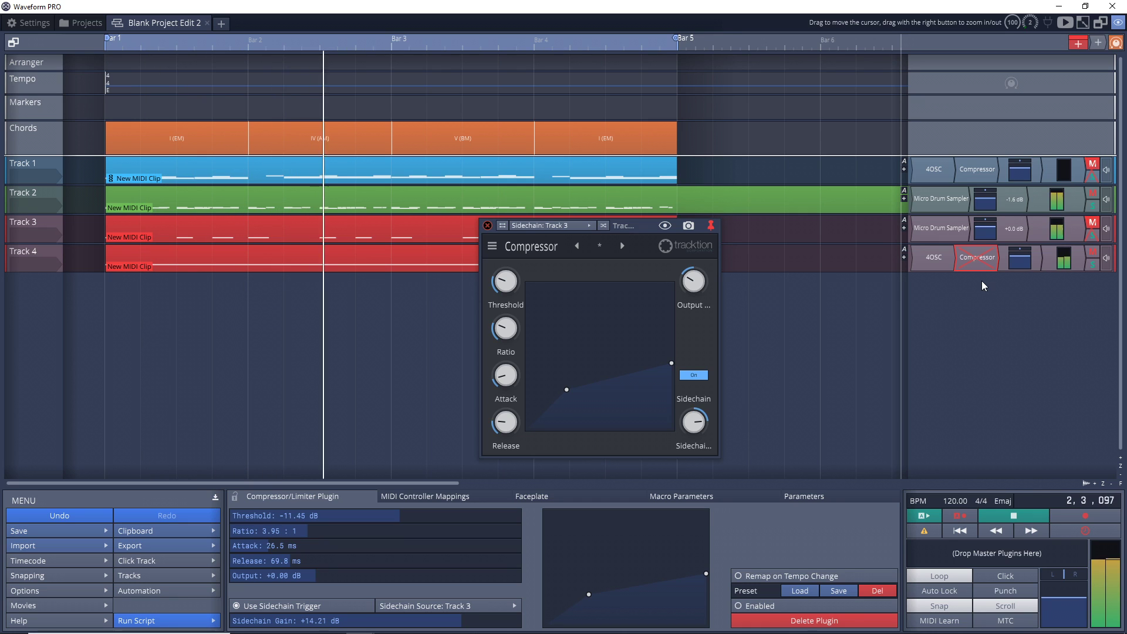
right_click(984, 254)
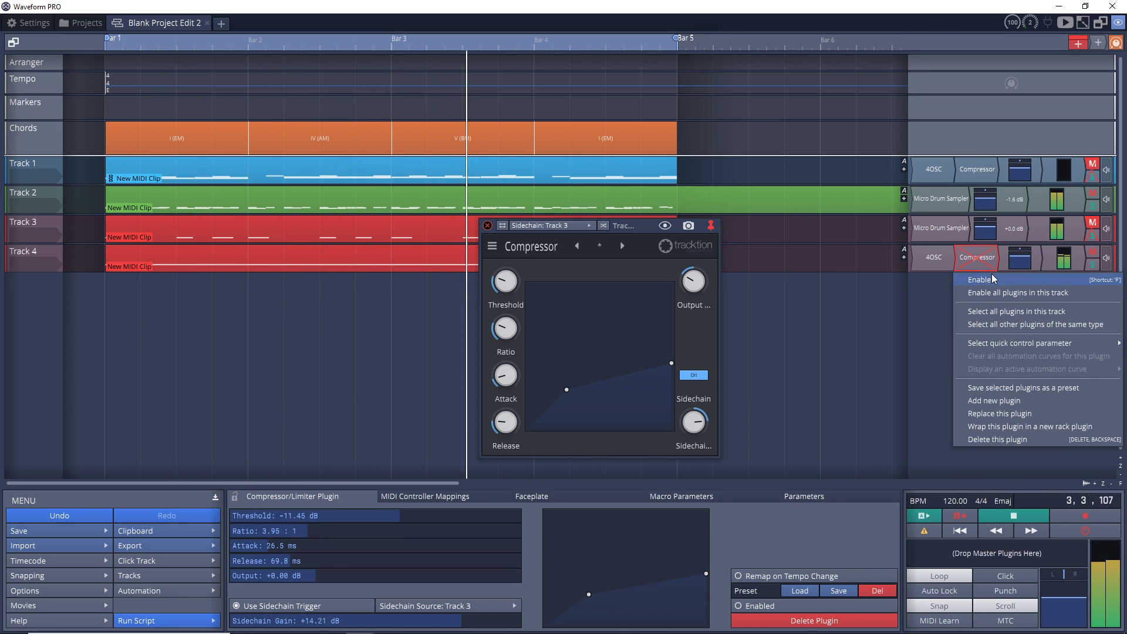
click(998, 280)
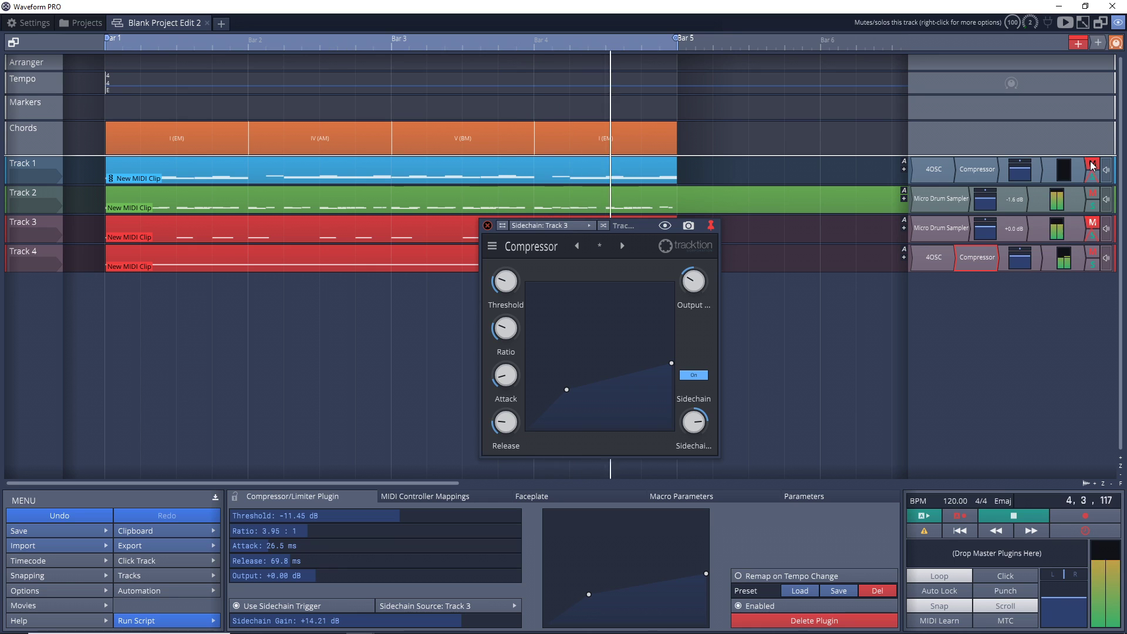